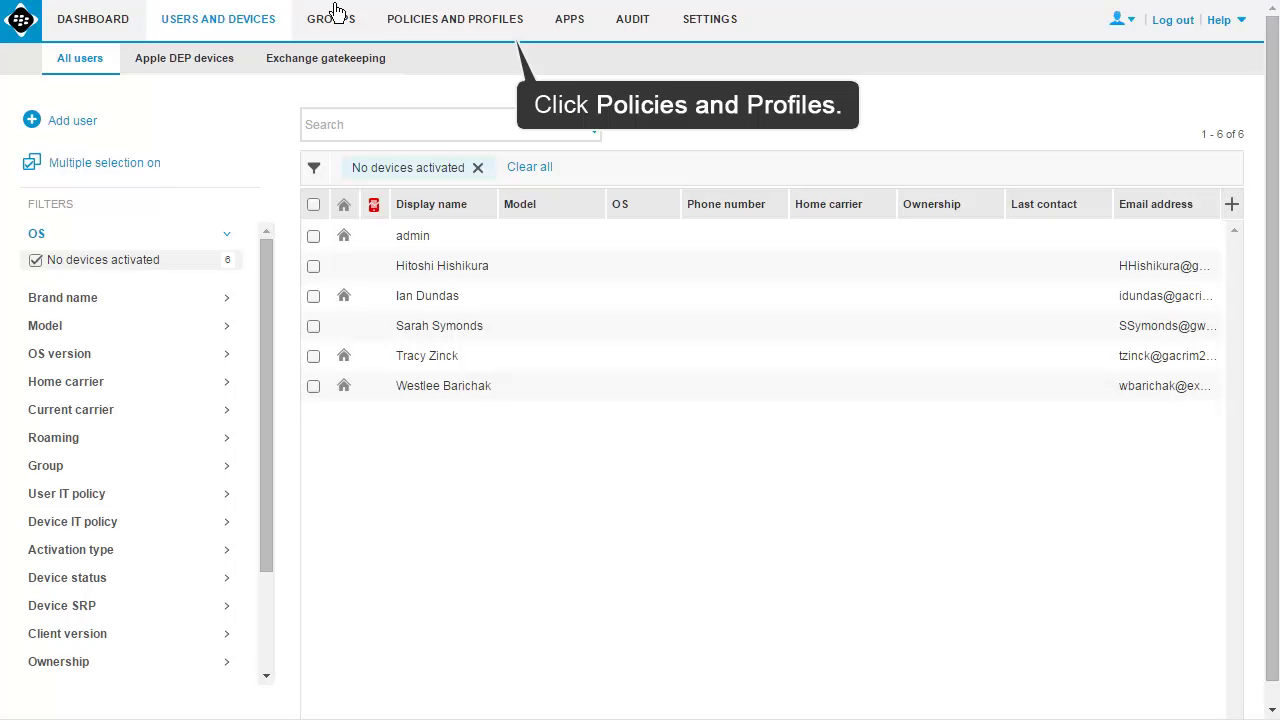
- Open the Default IT policy from Policies and Profiles in edit mode
left_click(525, 28)
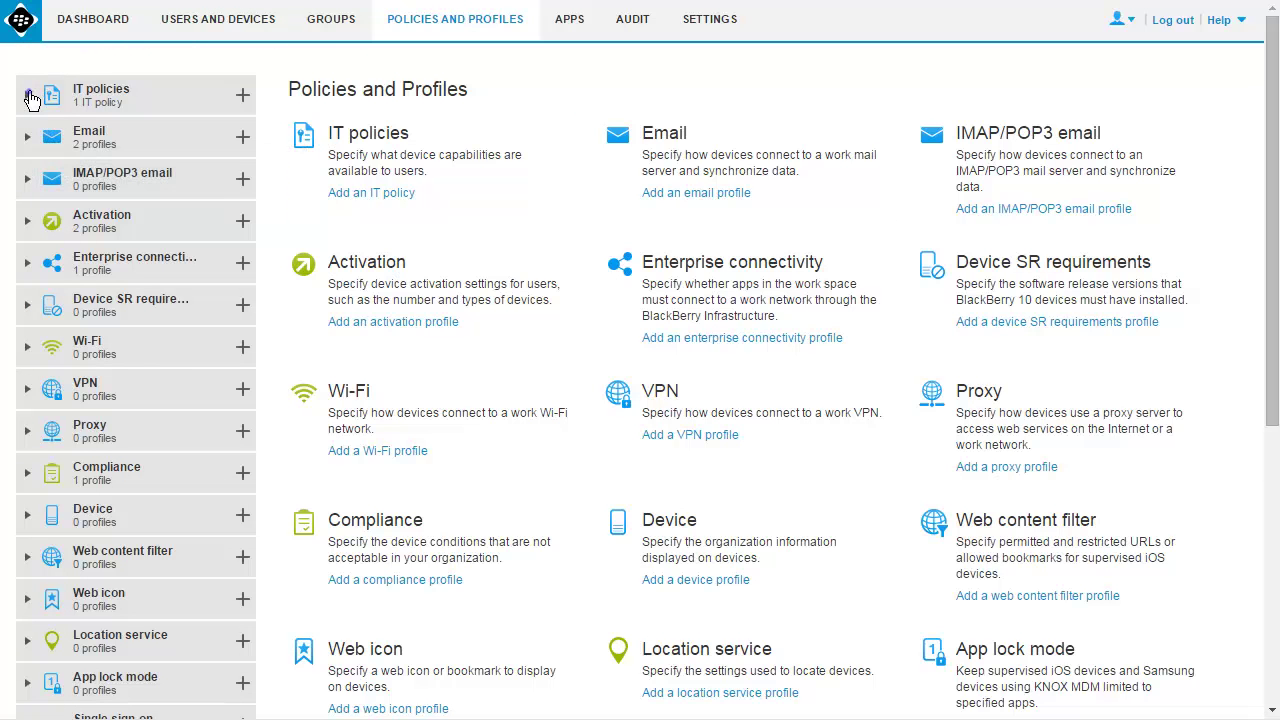
left_click(29, 96)
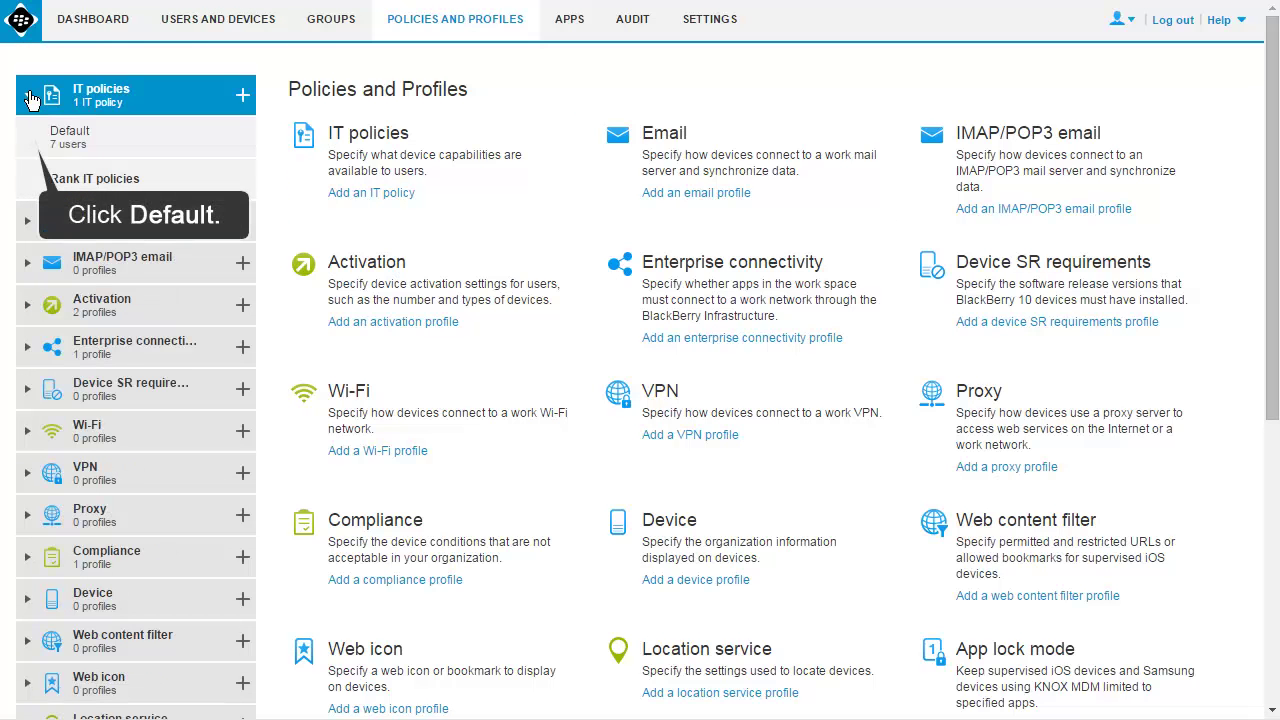
left_click(33, 144)
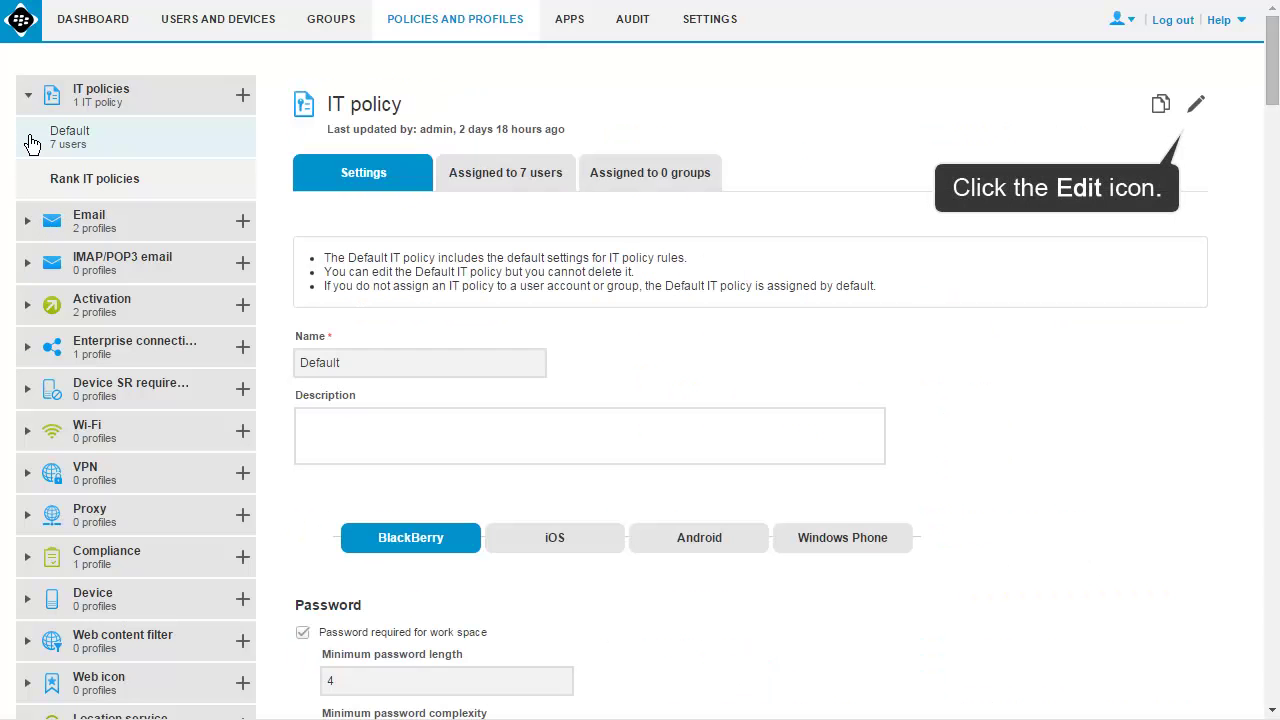
left_click(1197, 107)
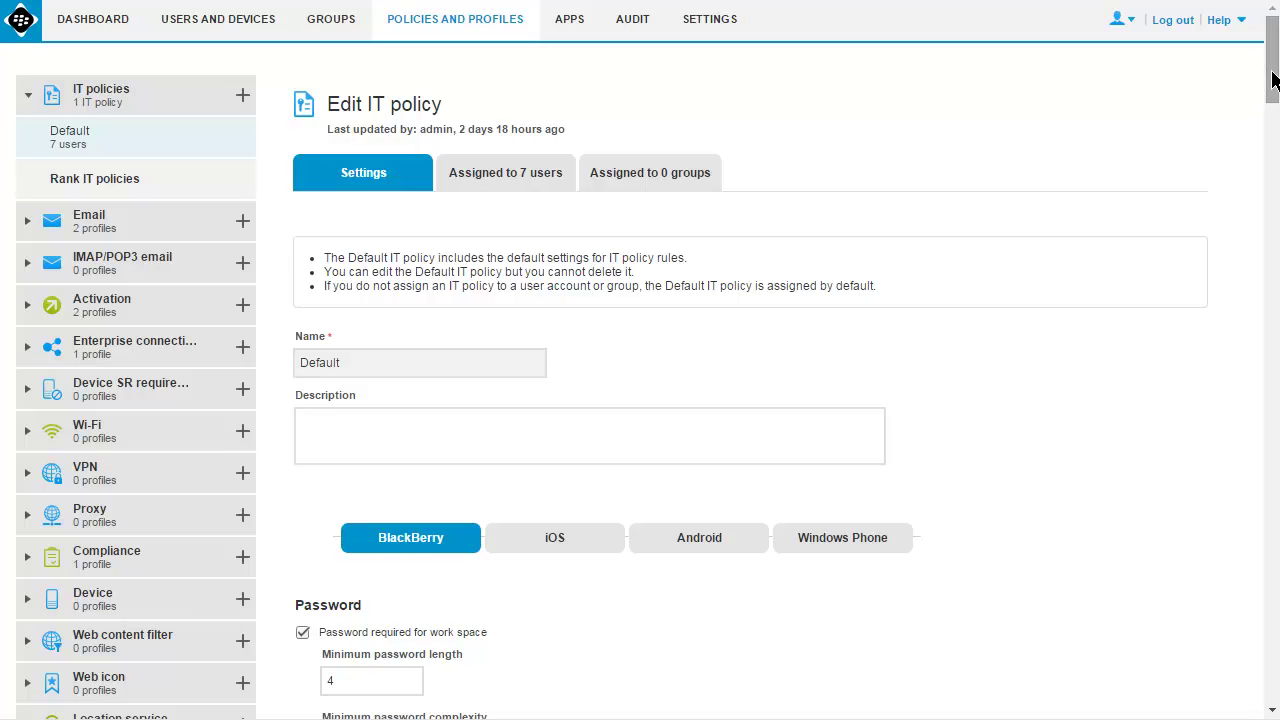
- Set BlackBerry password complexity to 'Min 1 letter and 1 number' and require a full device password
scroll(1268, 86, "down", 1)
left_click_drag(1268, 93, 1270, 140)
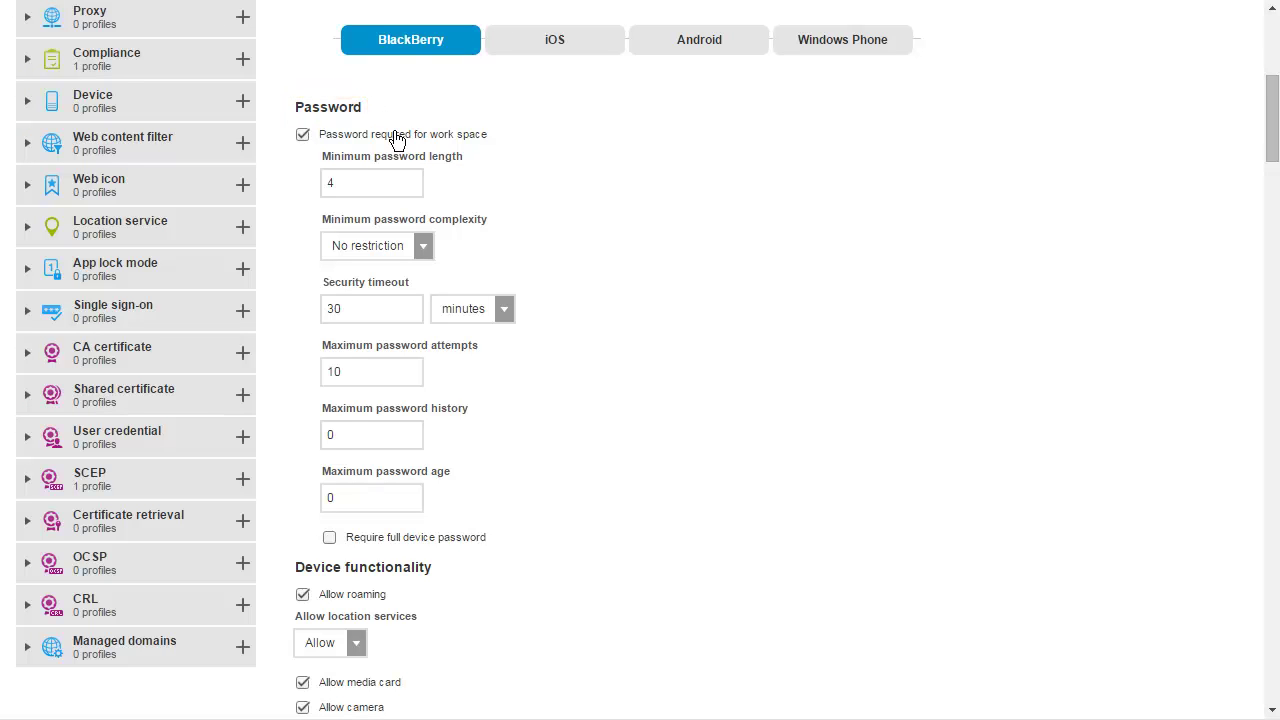
left_click(425, 250)
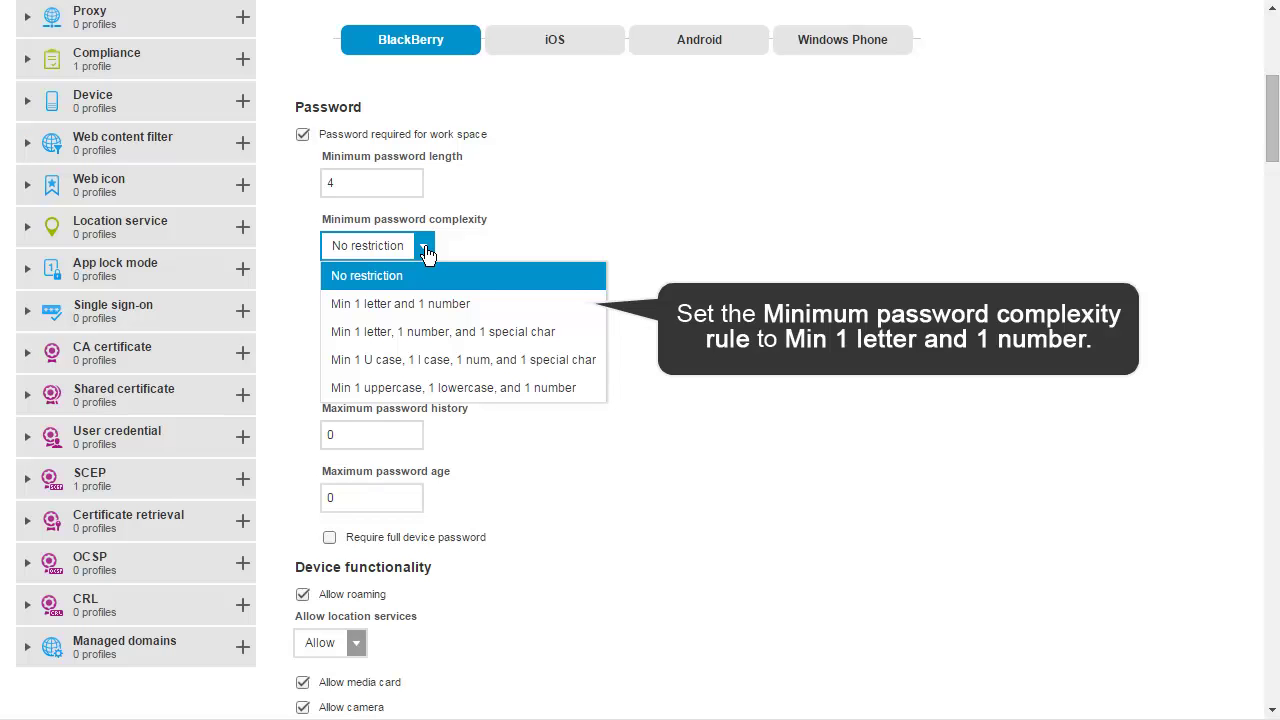
left_click(425, 310)
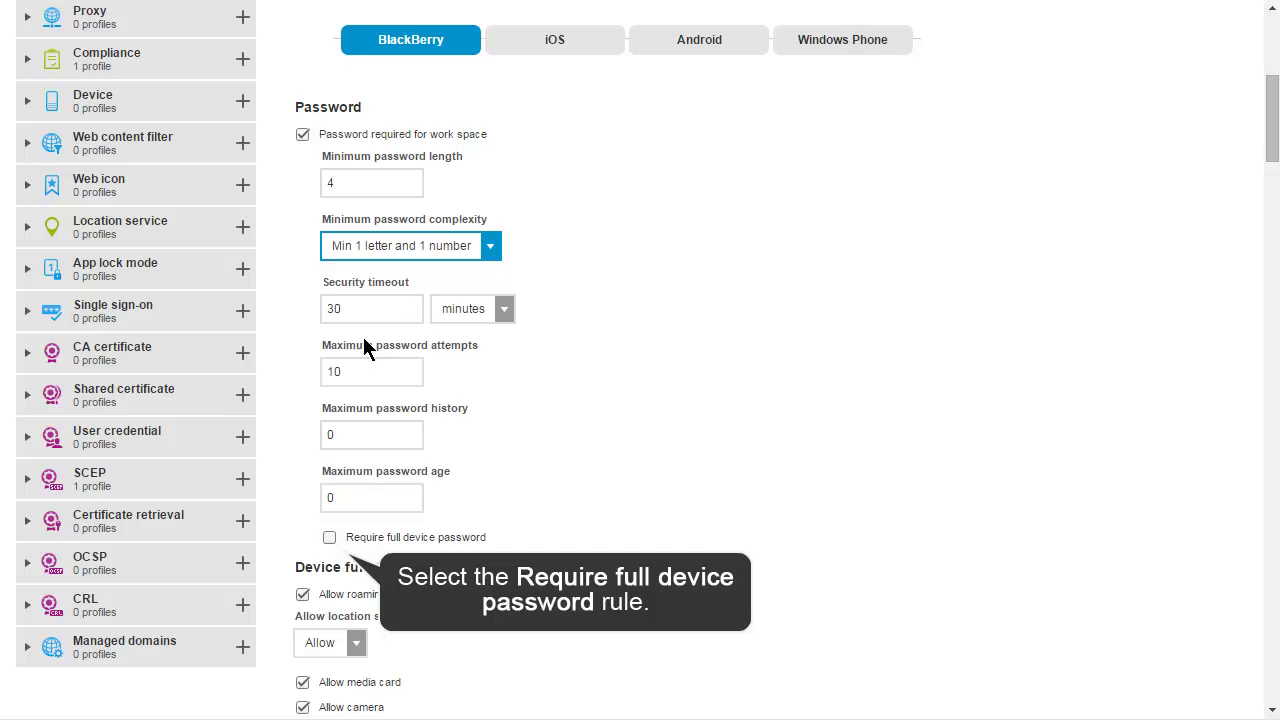
left_click(329, 540)
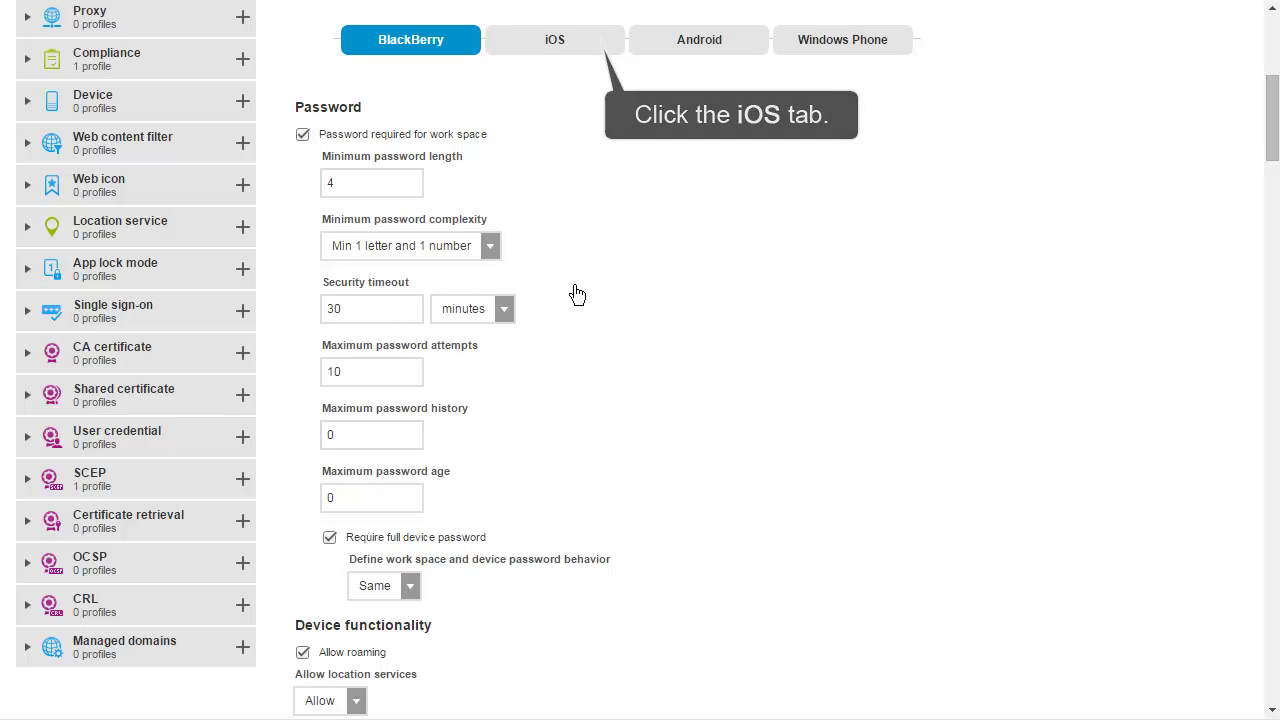
left_click(599, 48)
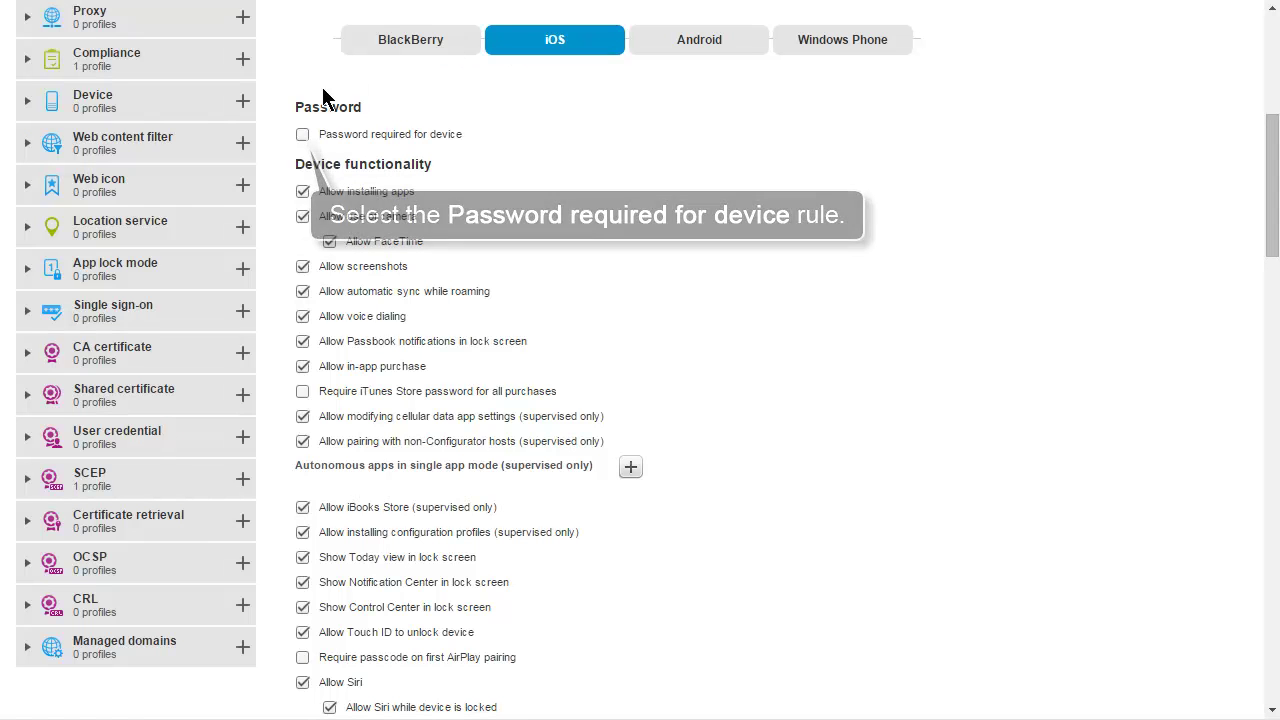
- Require an iOS device password that must be an alphanumeric value
left_click(302, 135)
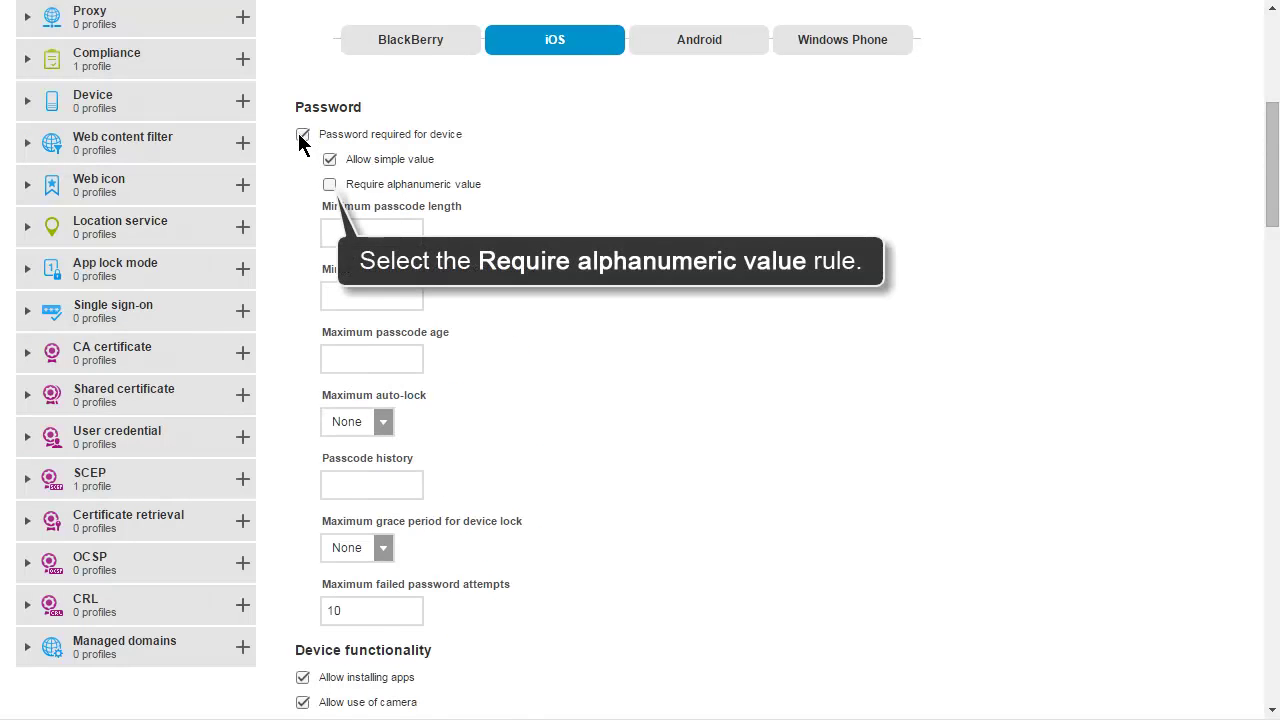
left_click(329, 185)
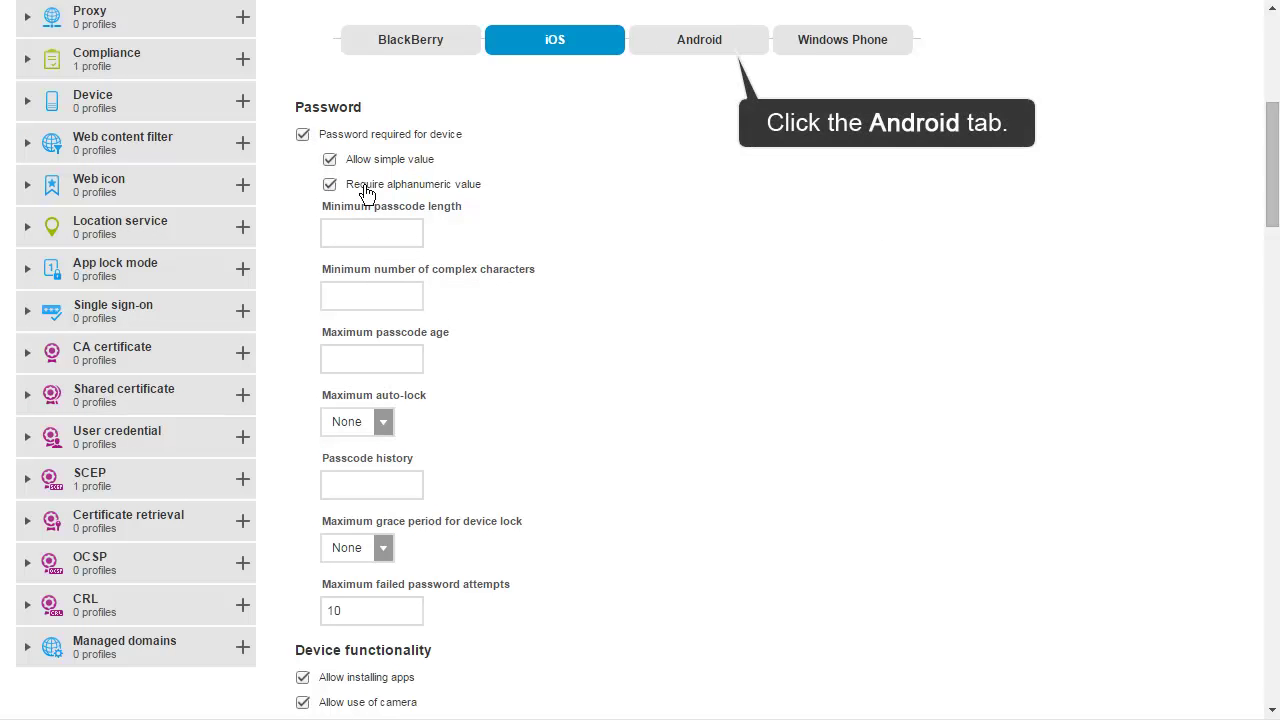
- Set Android password requirements to Alphanumeric for Native OS, KNOX MDM and KNOX Workspace
left_click(749, 45)
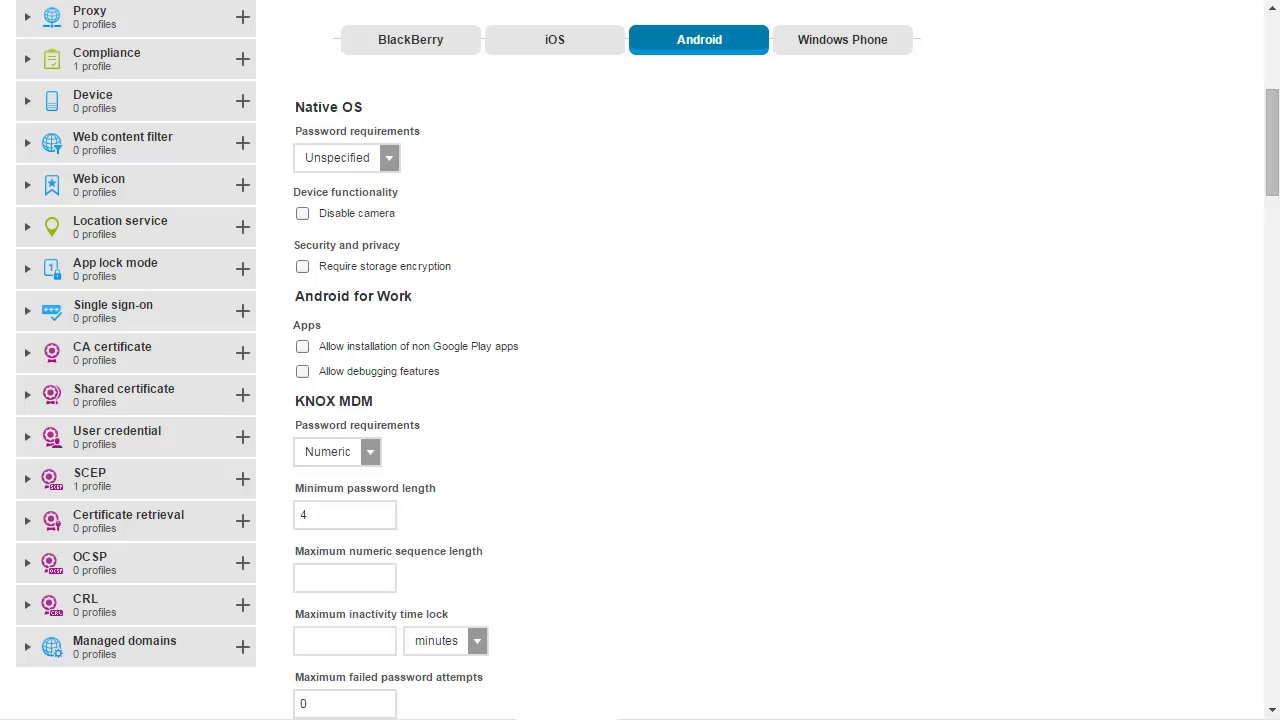
left_click(389, 158)
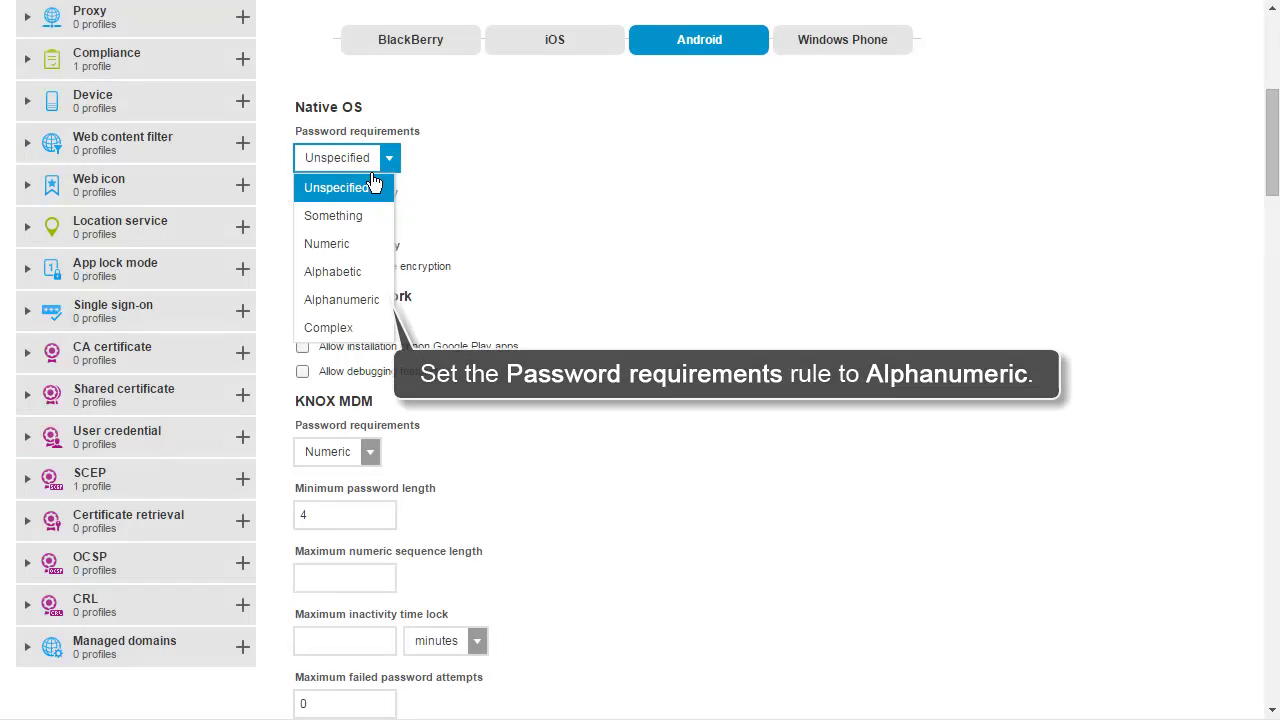
left_click(362, 299)
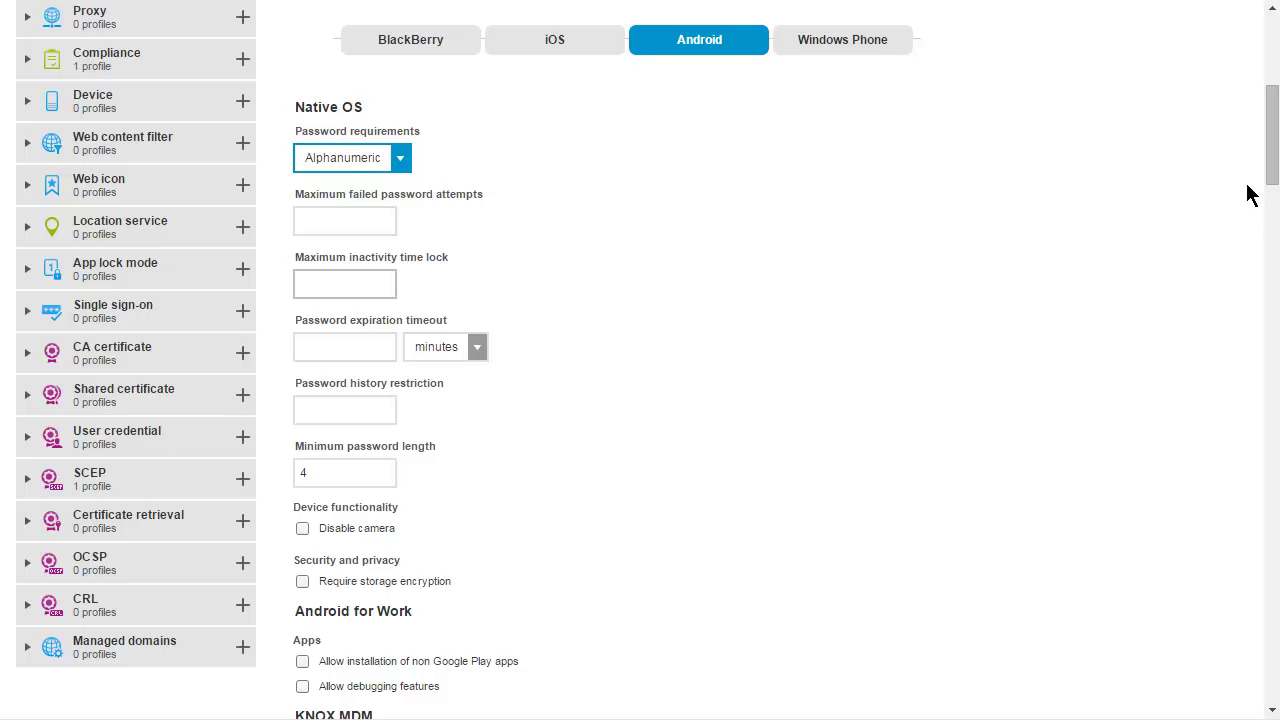
left_click_drag(1270, 148, 1272, 234)
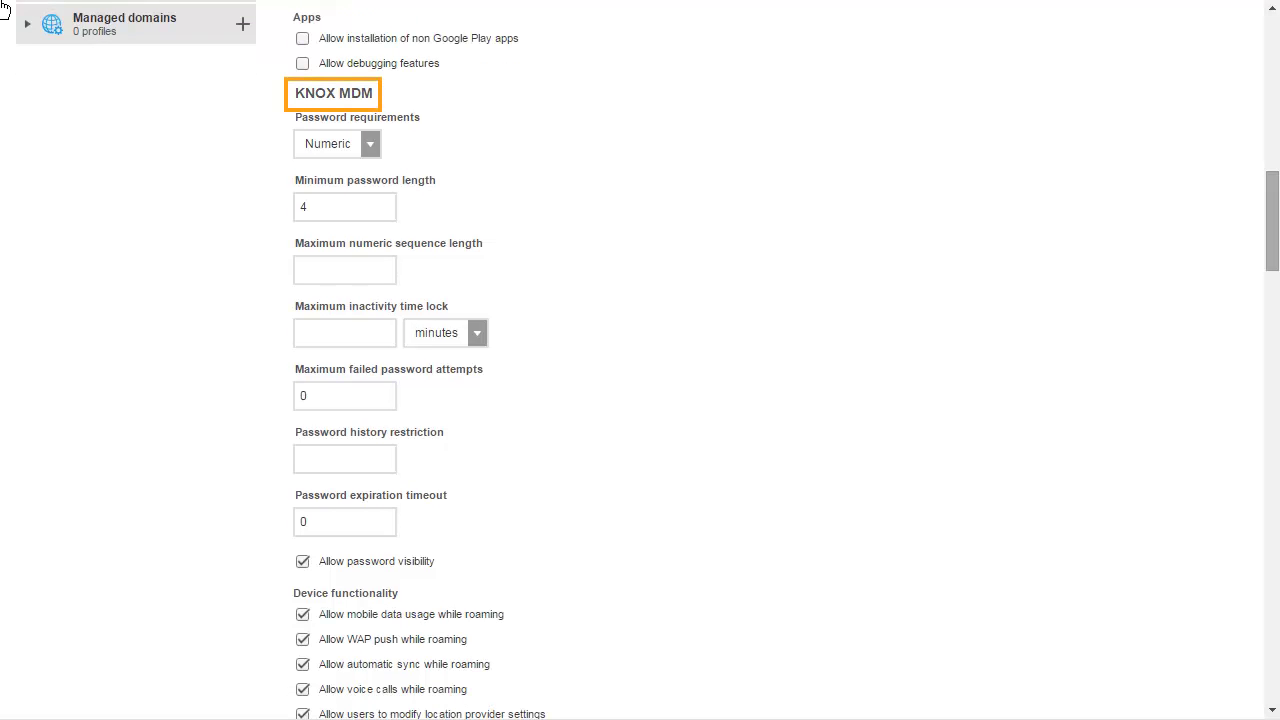
left_click(367, 150)
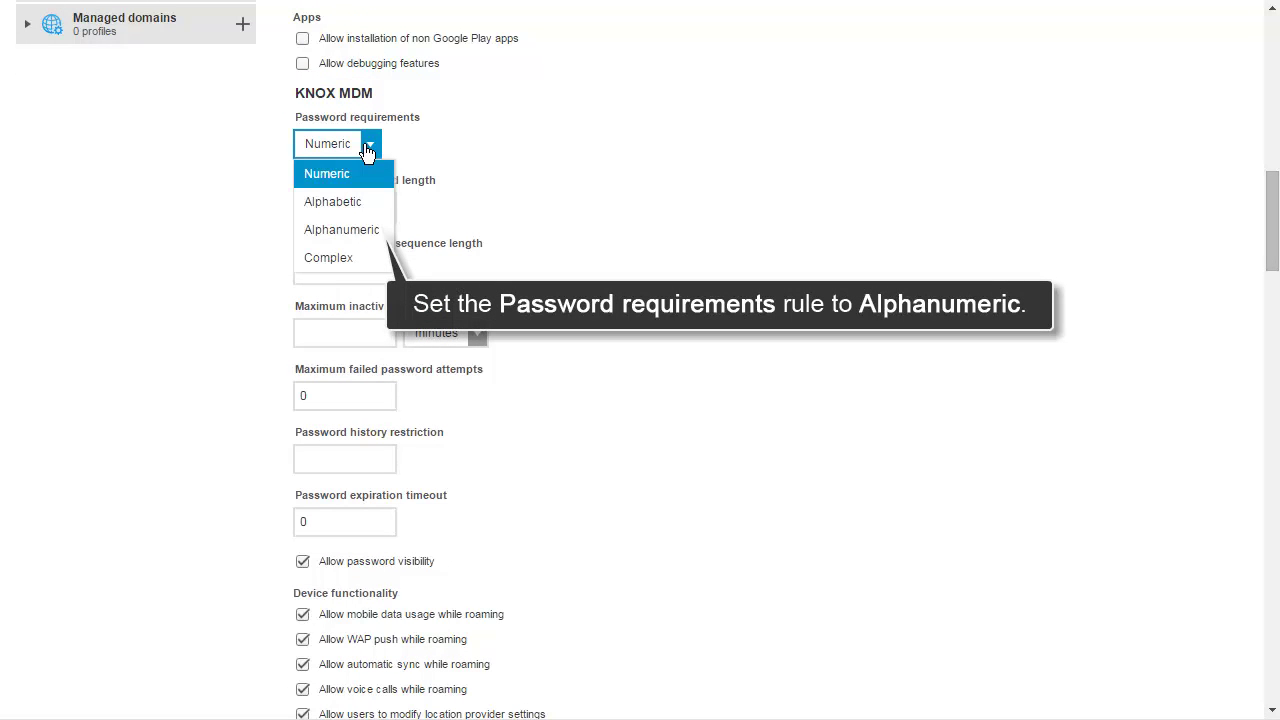
left_click(352, 230)
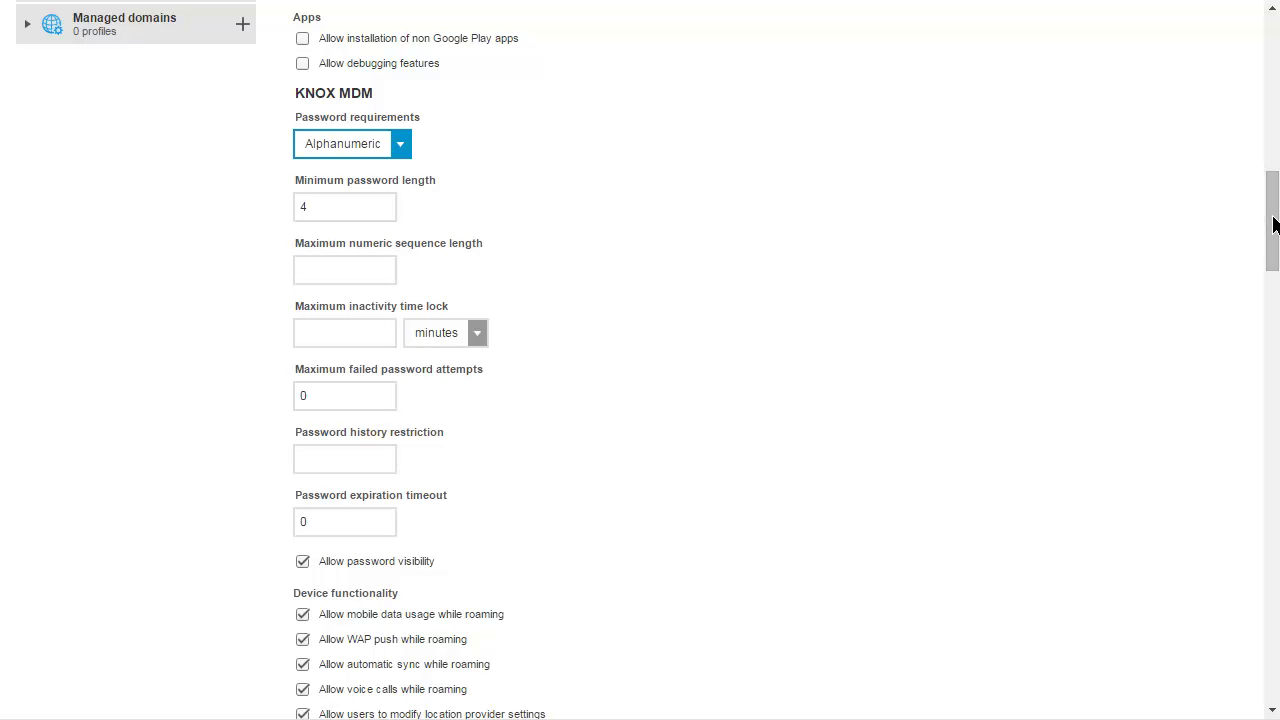
left_click_drag(1274, 224, 1277, 472)
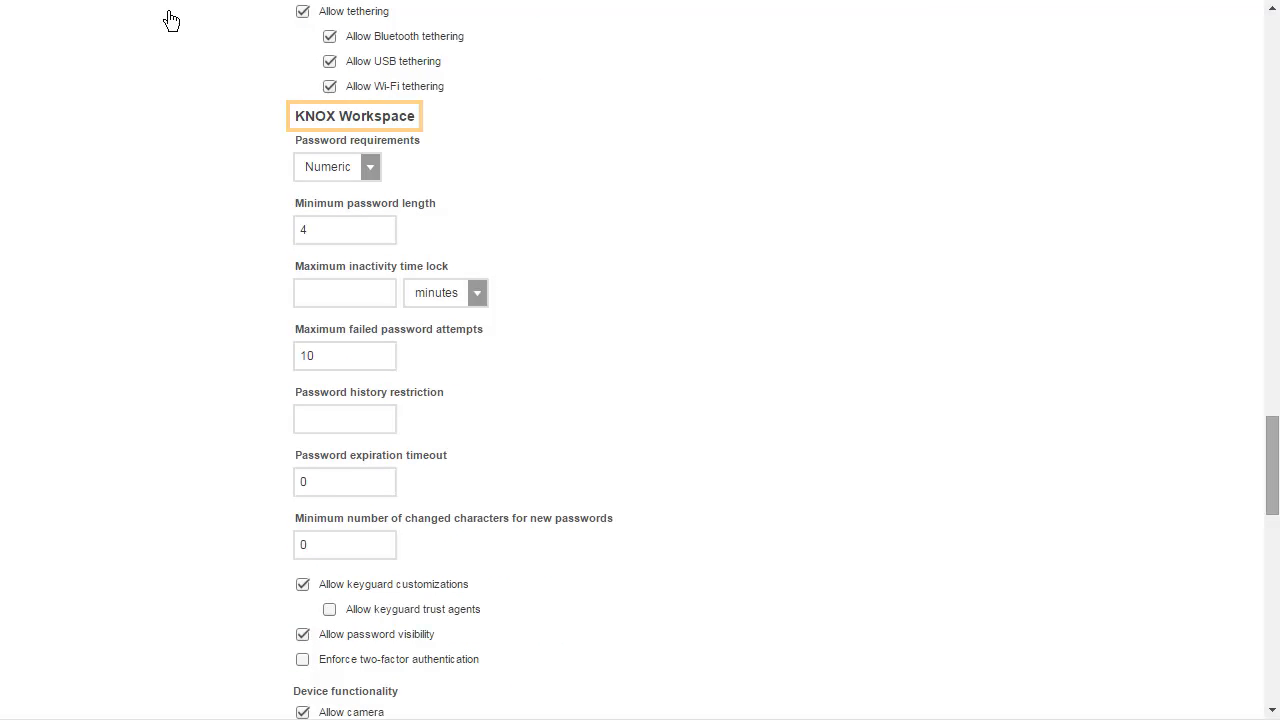
left_click(367, 177)
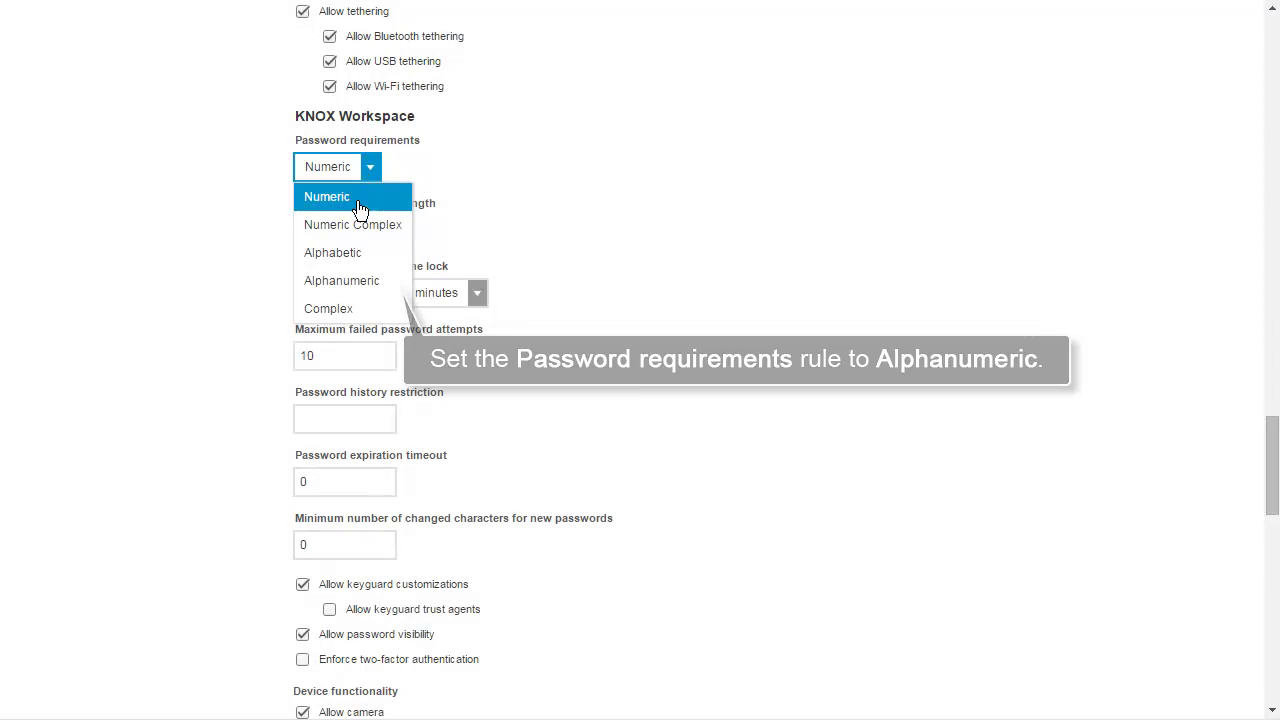
left_click(357, 284)
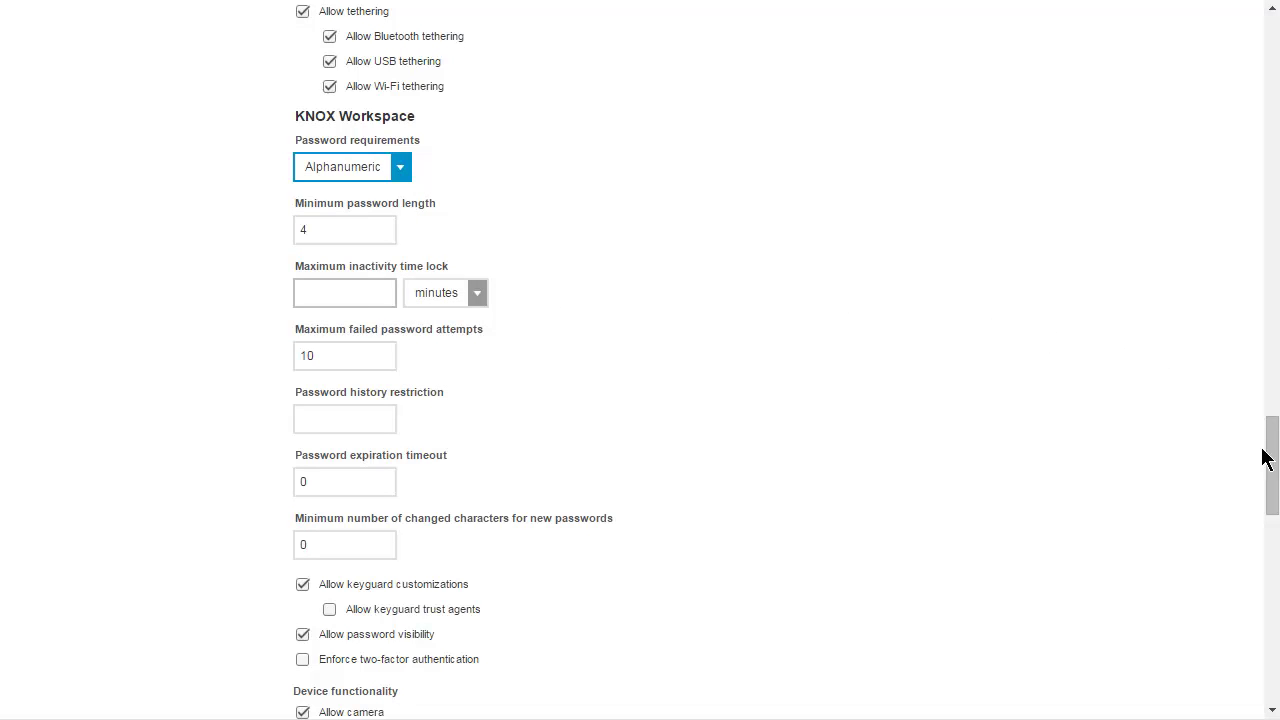
left_click_drag(1271, 491, 1273, 165)
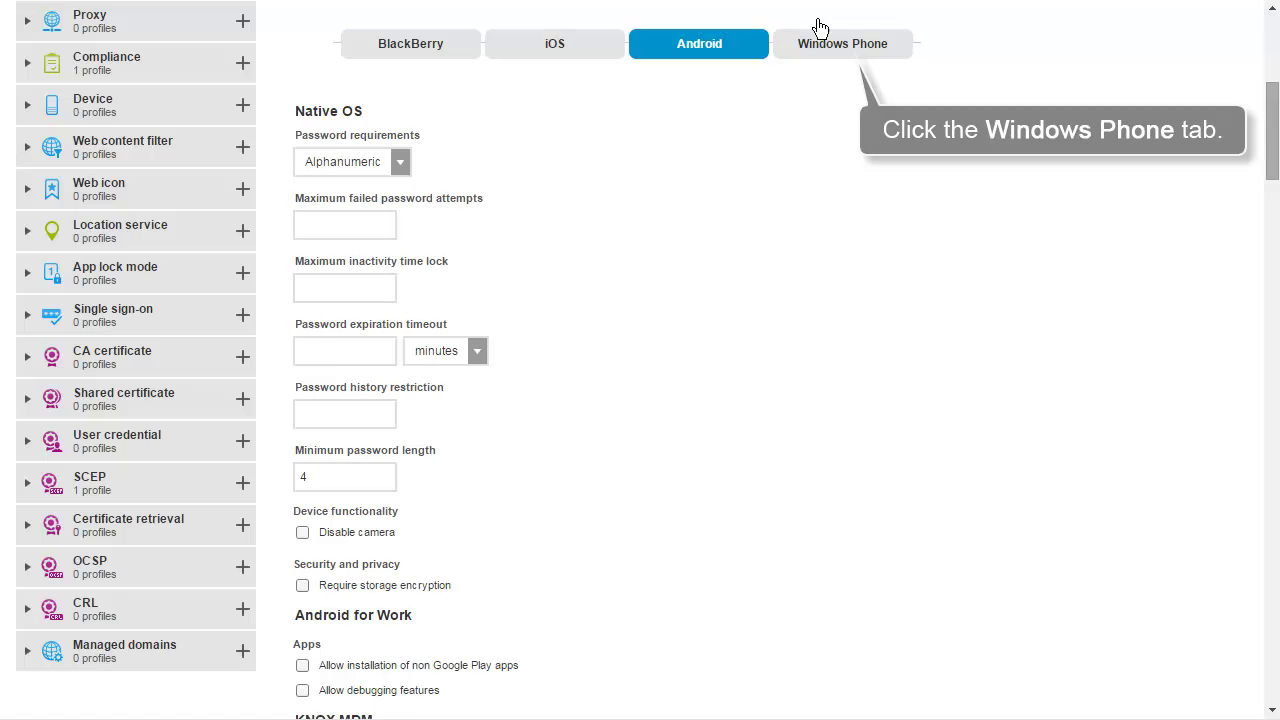
- Require a Windows Phone device password with Alphanumeric complexity, then save the Default policy
left_click(900, 50)
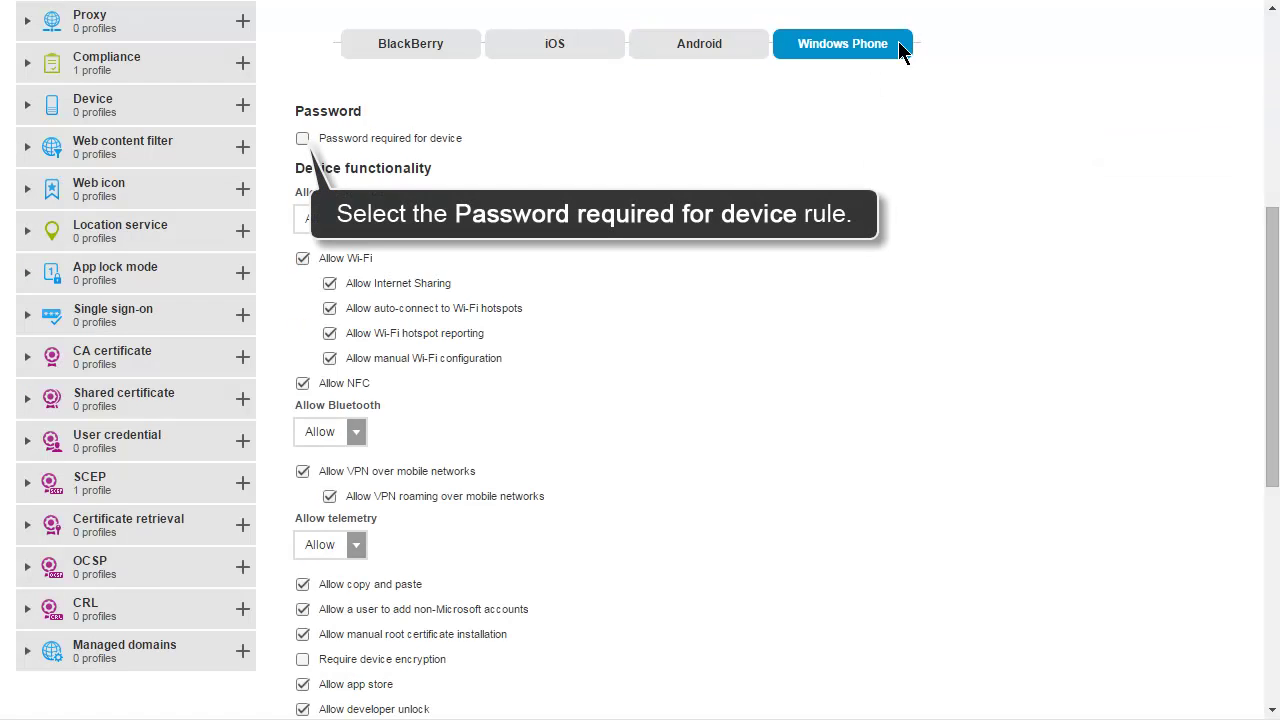
left_click(302, 139)
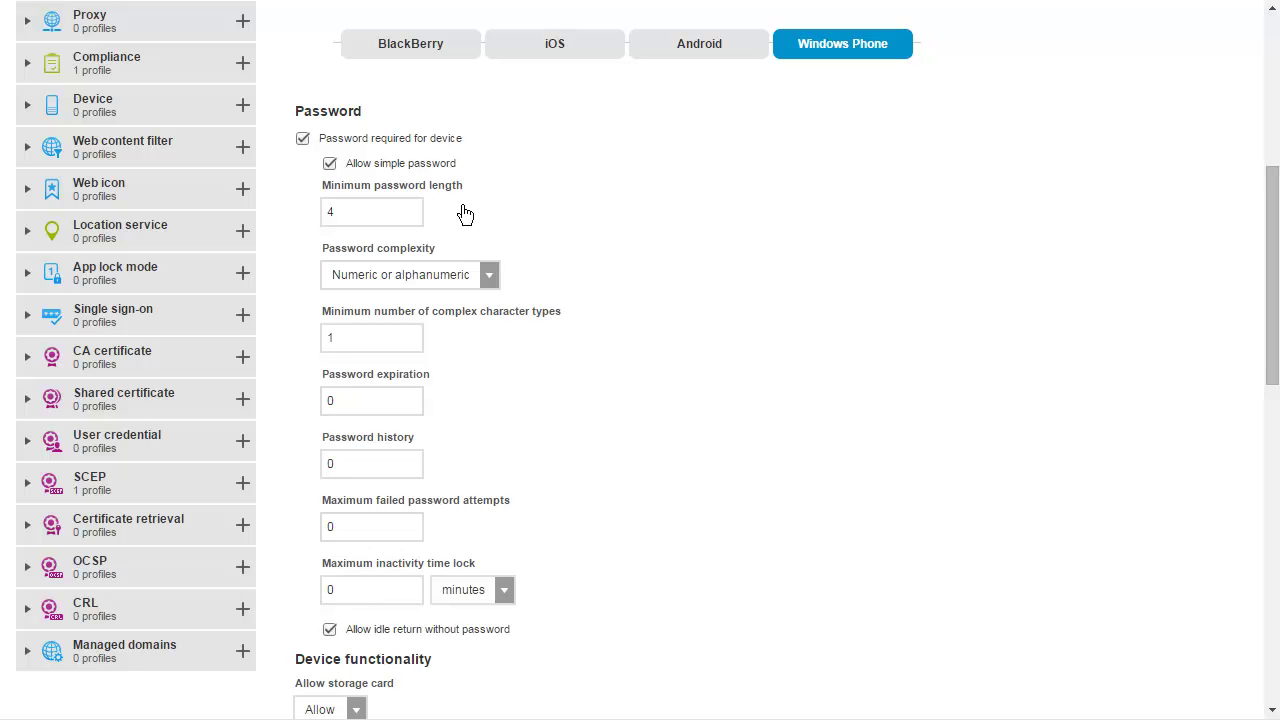
left_click(482, 282)
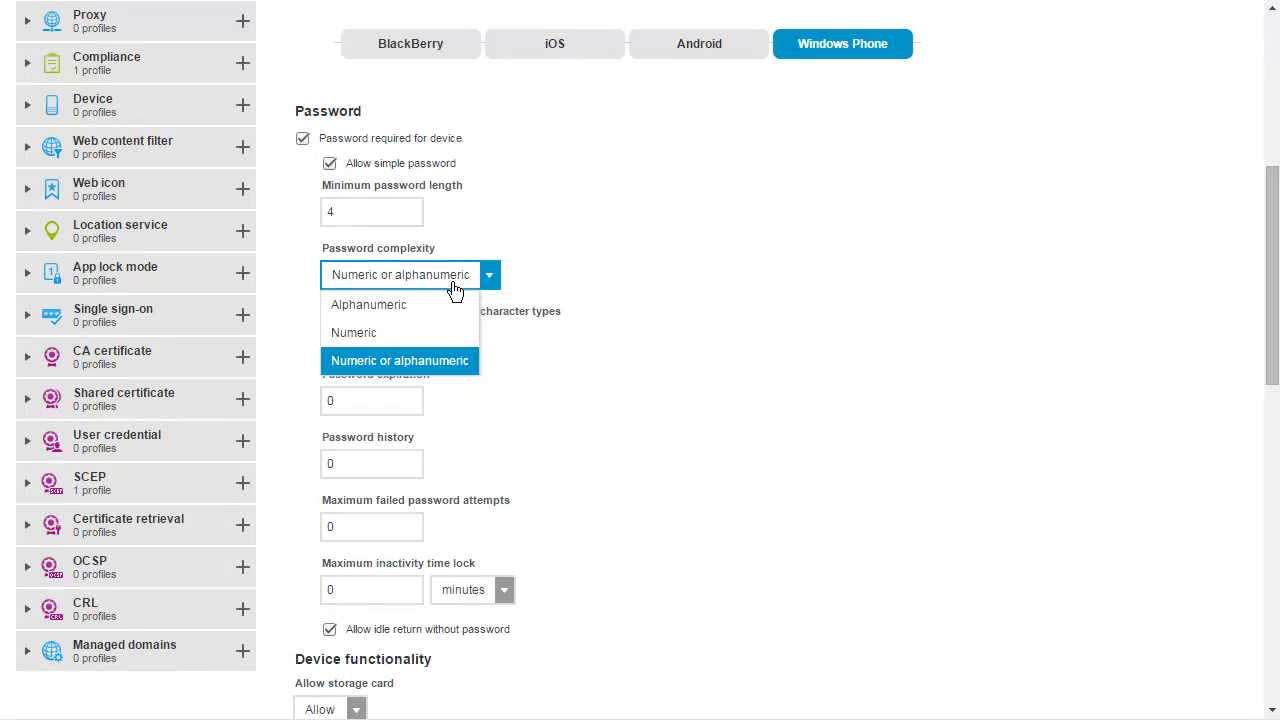
left_click(443, 304)
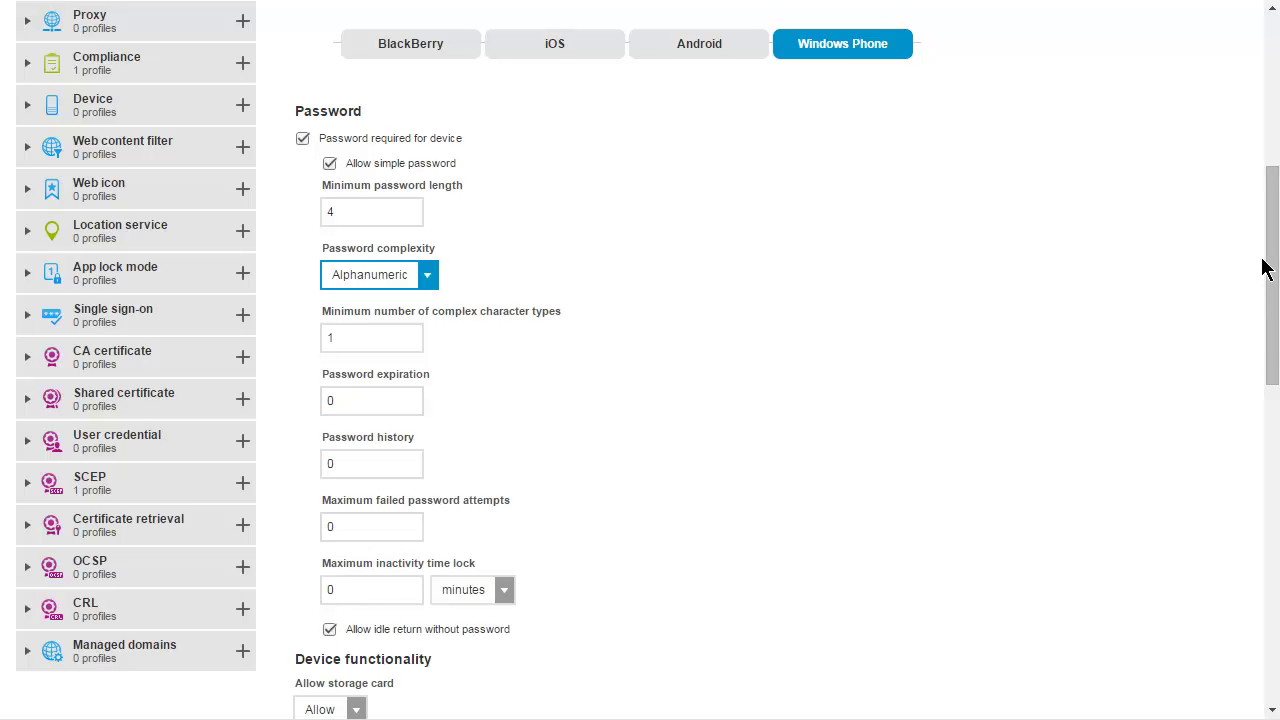
left_click_drag(1273, 256, 1270, 574)
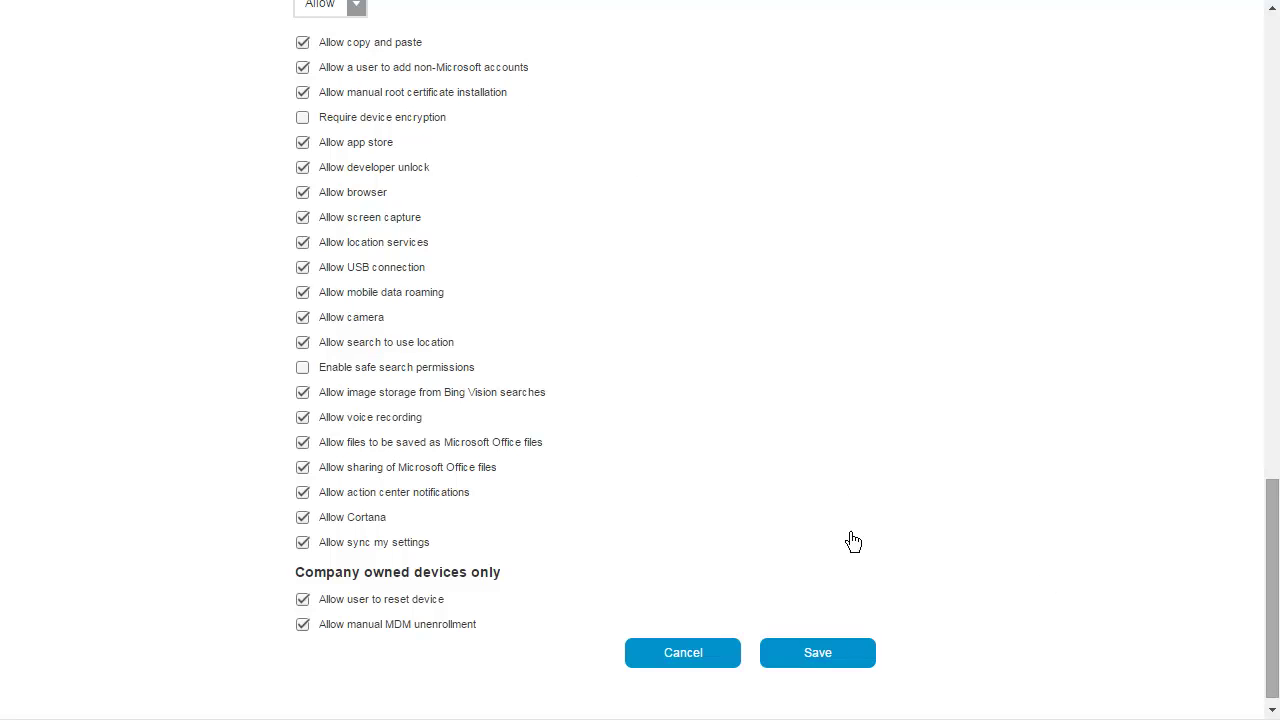
left_click(862, 662)
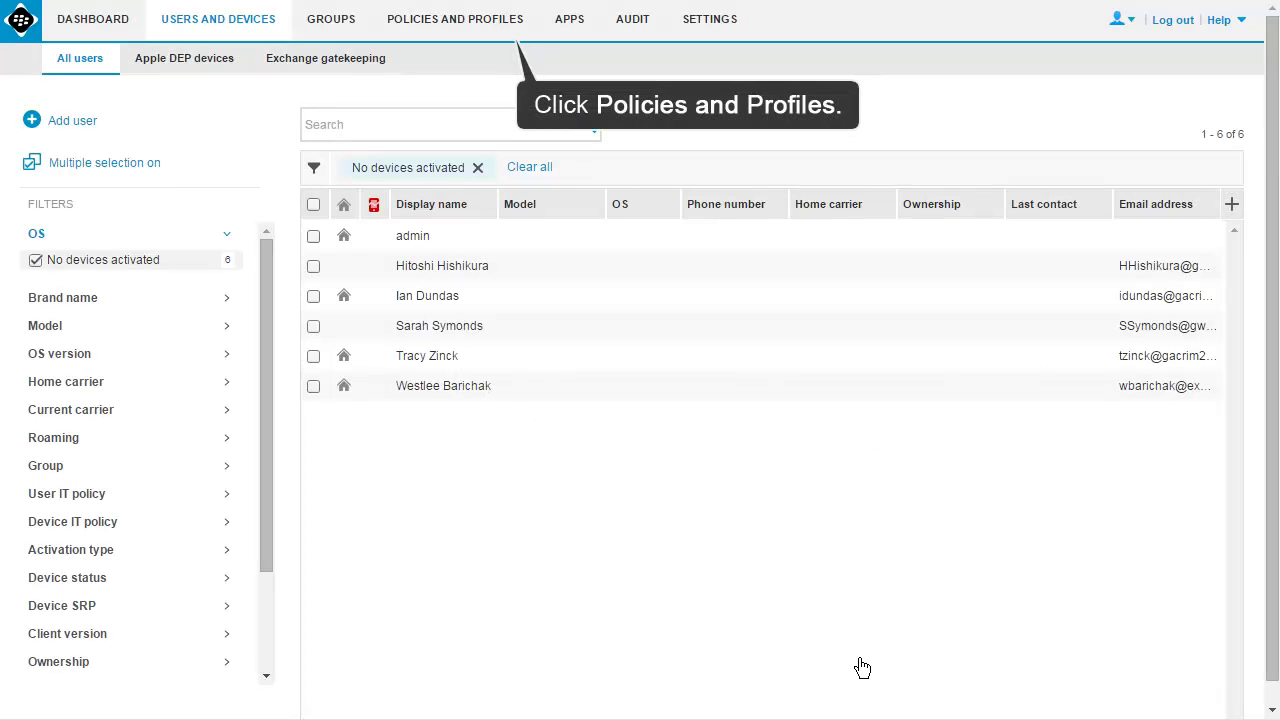
- Go back to the Policies and Profiles page from the top menu
left_click(524, 24)
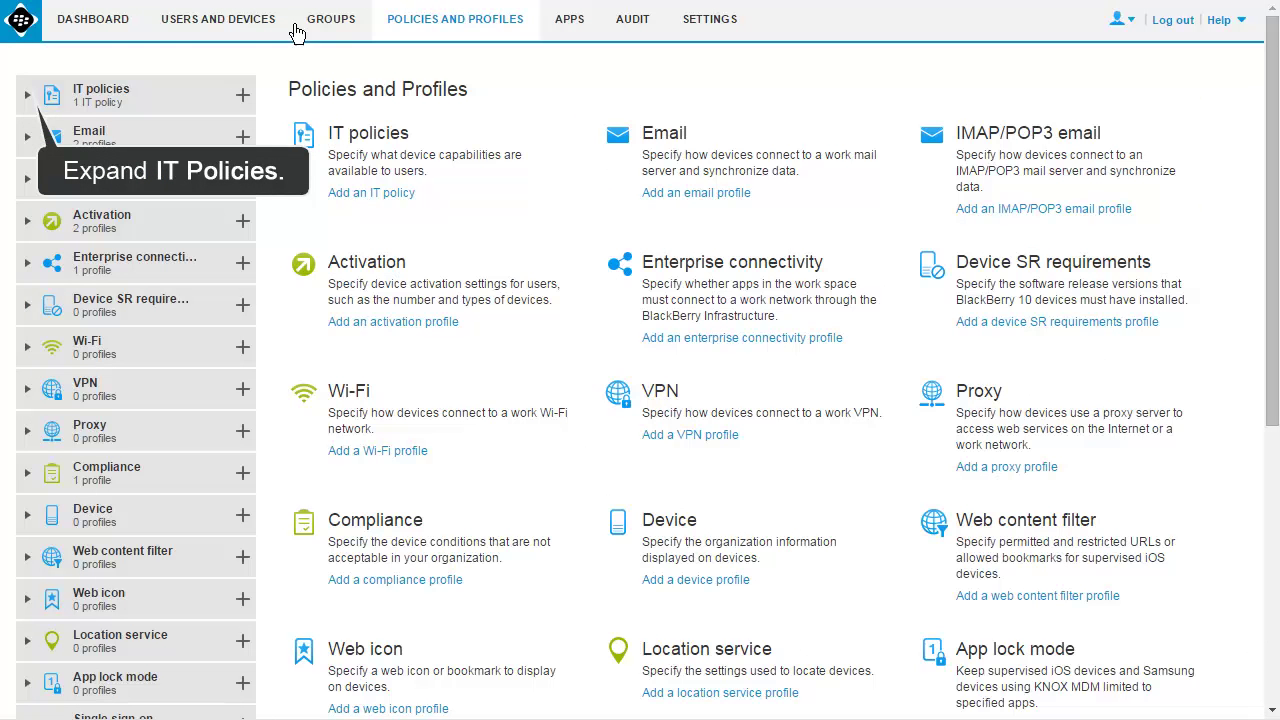
- Start a copy of the Default IT policy
left_click(29, 97)
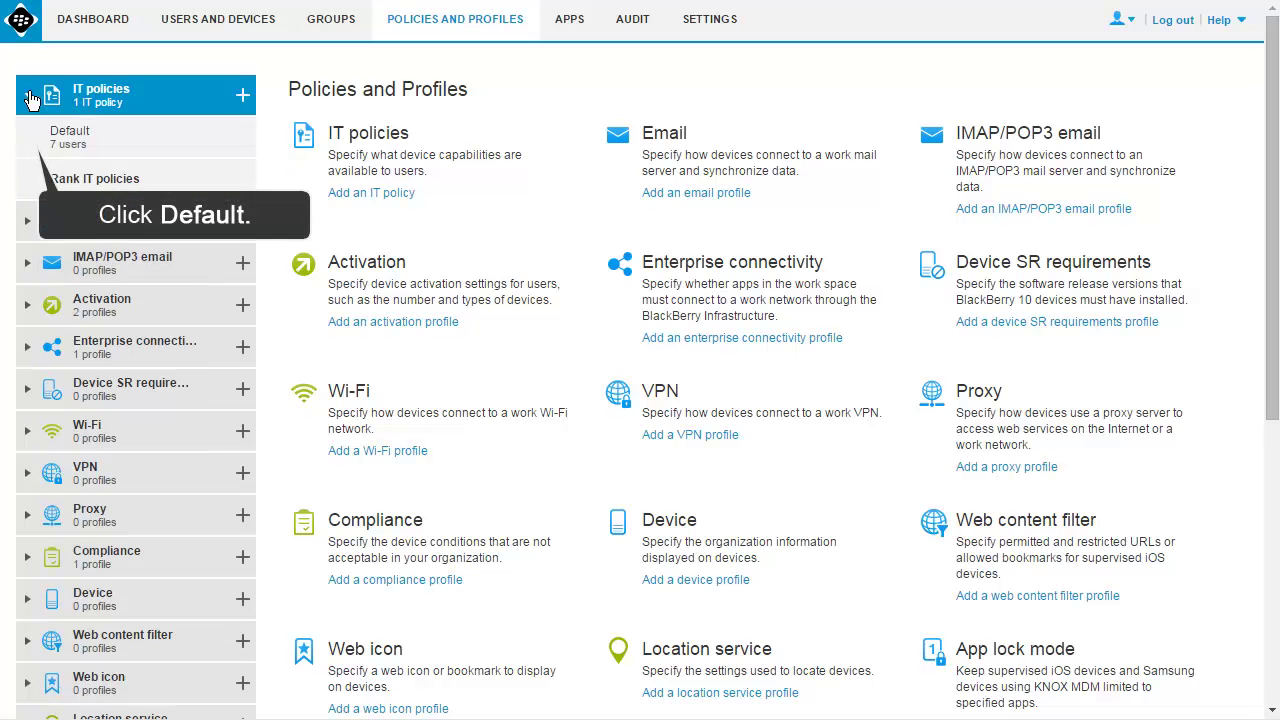
left_click(32, 142)
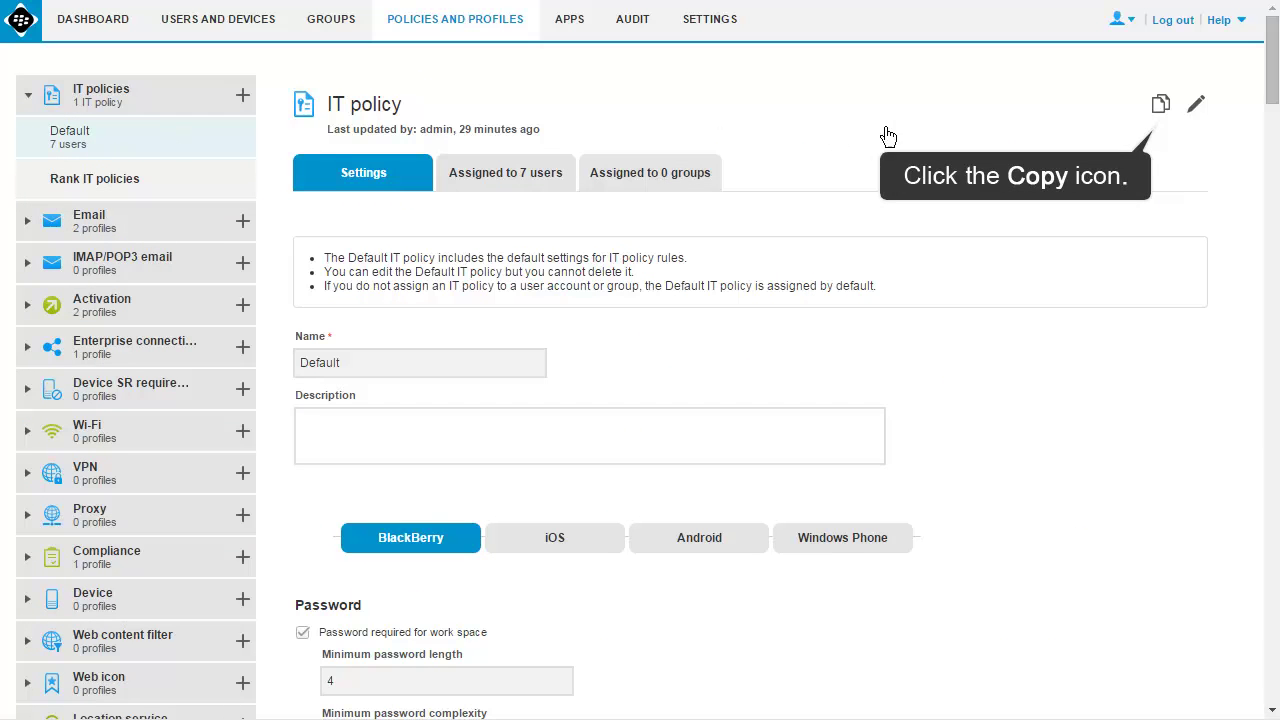
left_click(1160, 106)
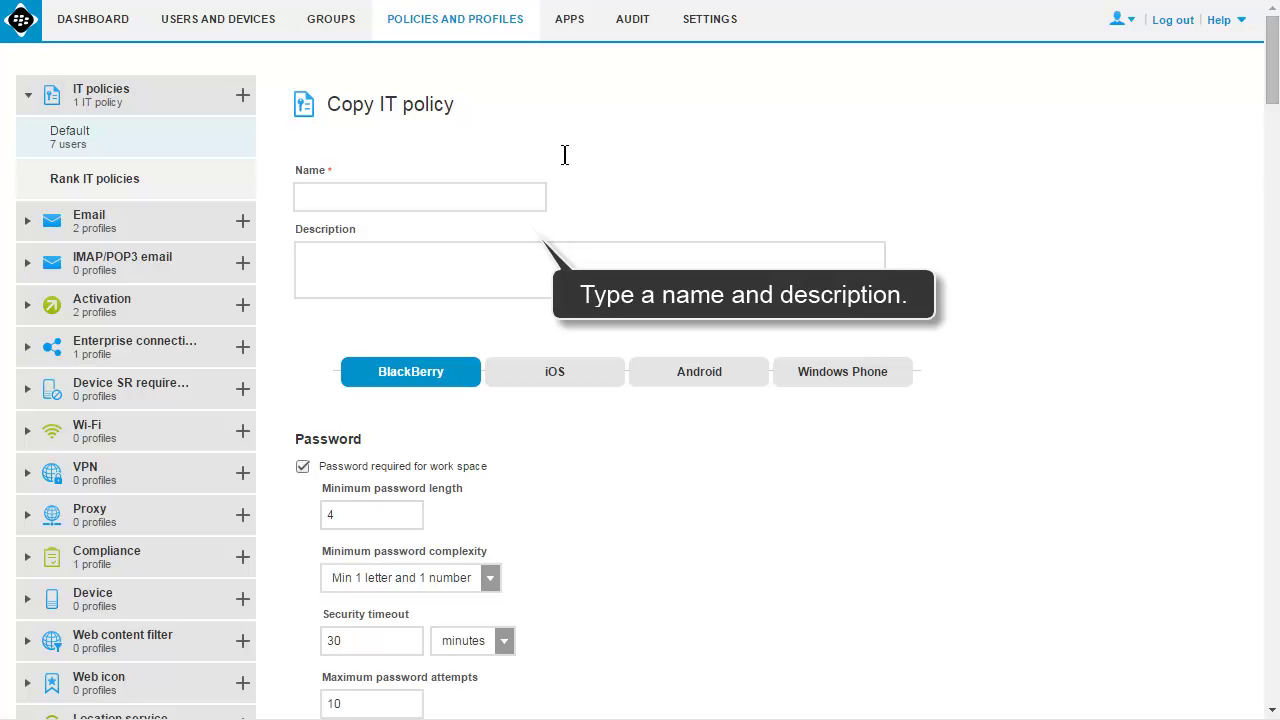
- Name the policy copy 'No camera' with the description 'Camera disabled'
left_click(519, 198)
type("No camera")
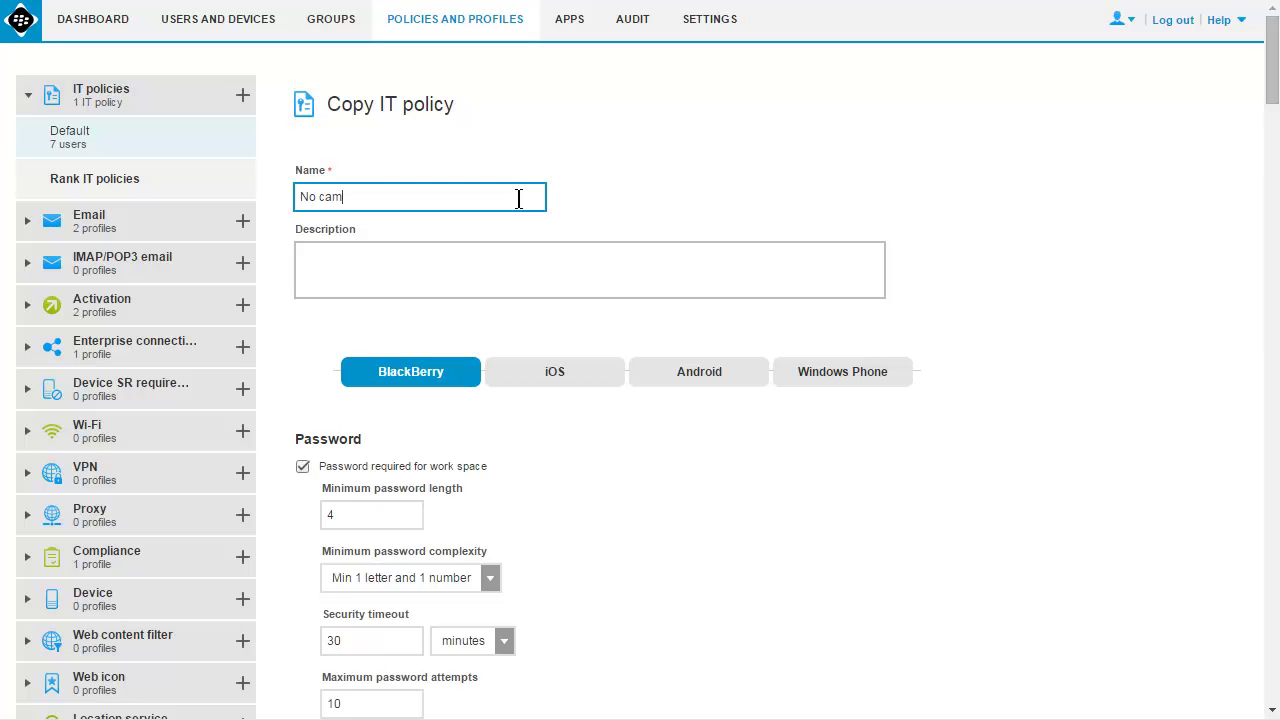
left_click(531, 263)
type("Camera disabled")
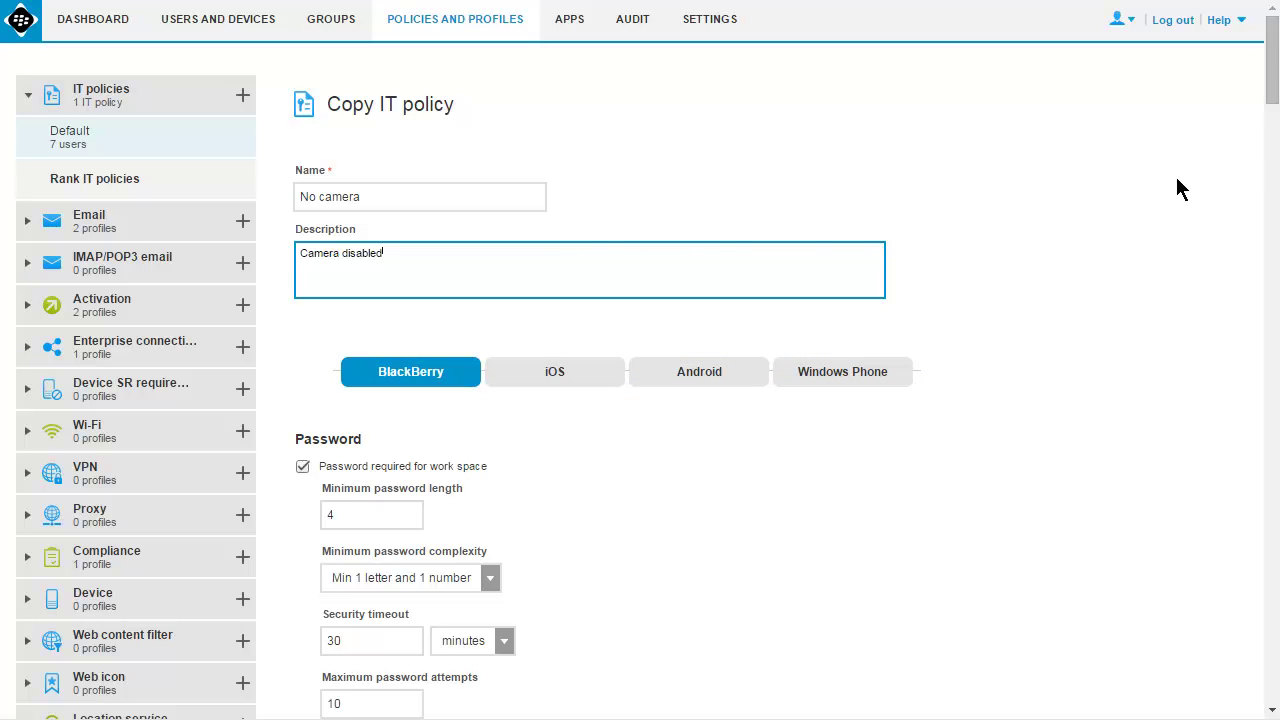
- Clear Allow camera in the BlackBerry device functionality rules
left_click_drag(1272, 68, 1273, 161)
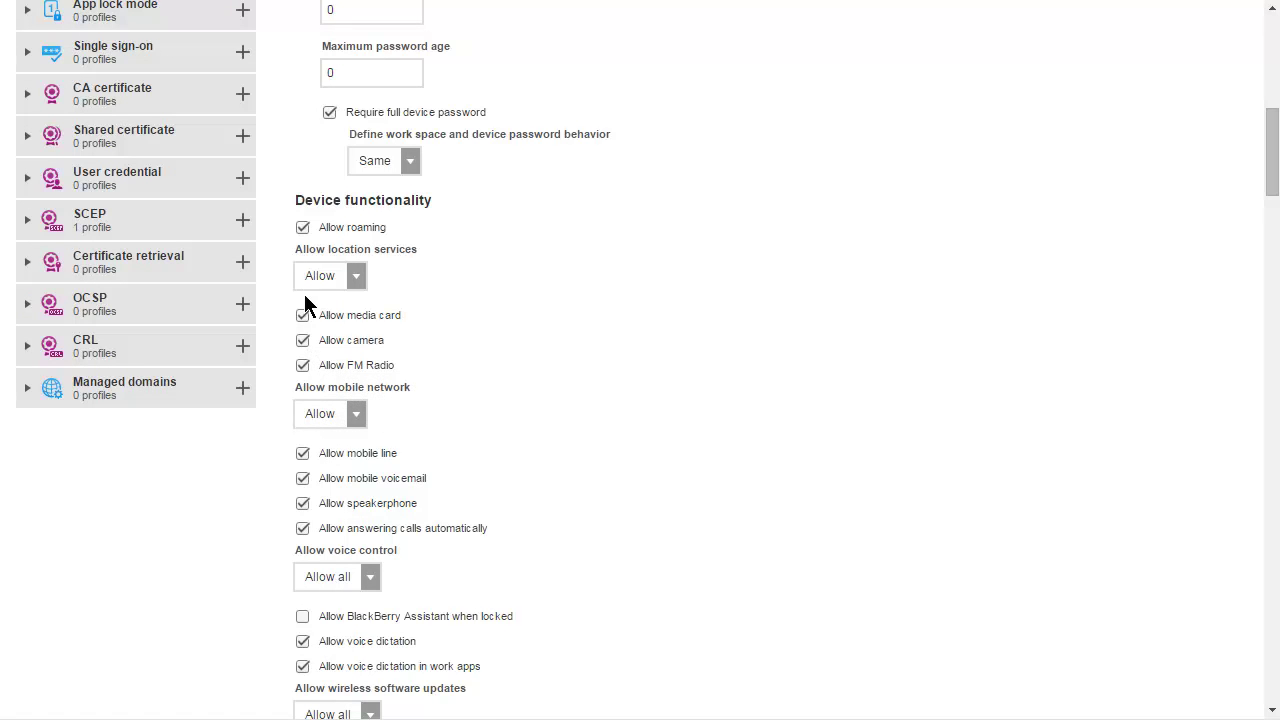
left_click(303, 340)
left_click_drag(1270, 165, 1271, 113)
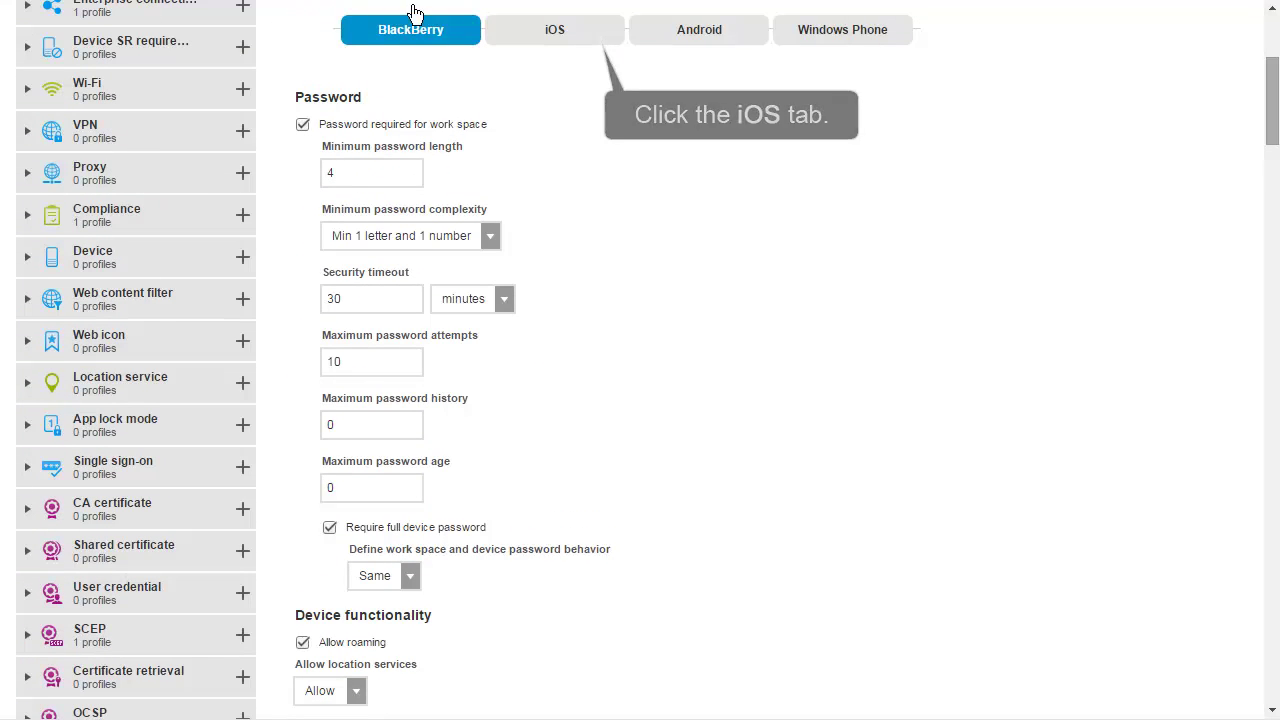
- Clear Allow use of camera in the iOS device functionality rules
left_click(599, 40)
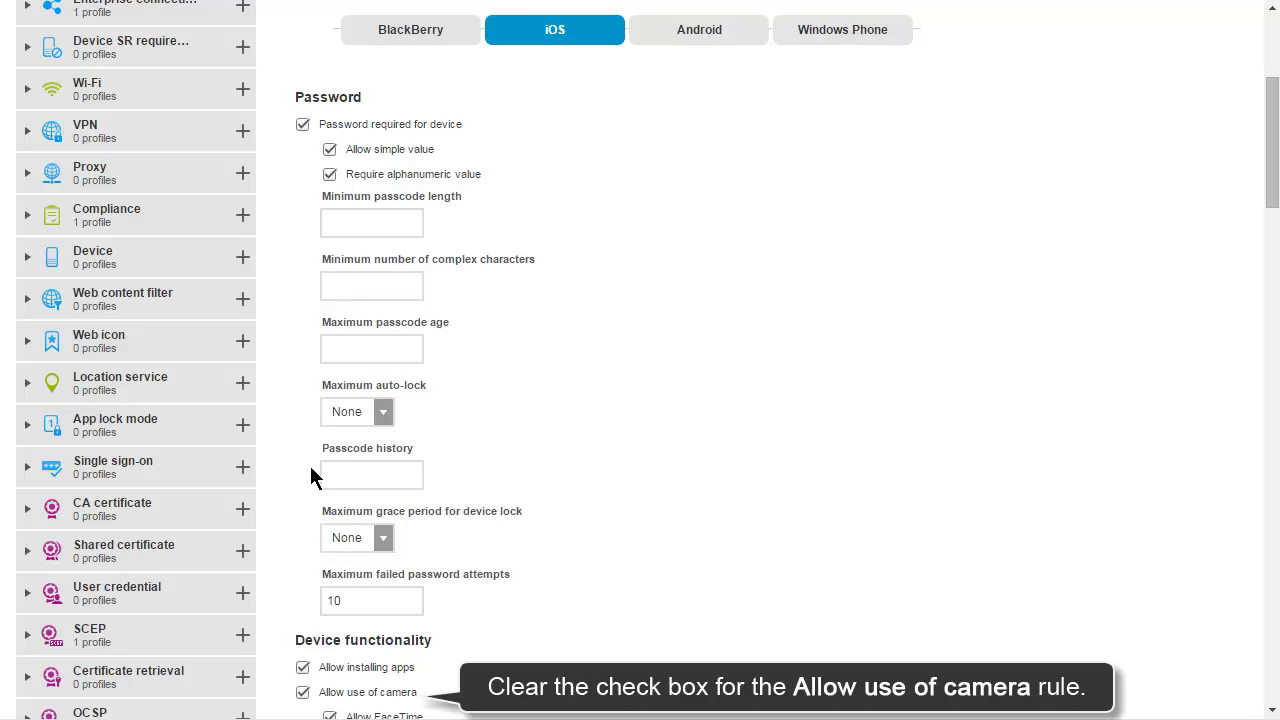
left_click(303, 692)
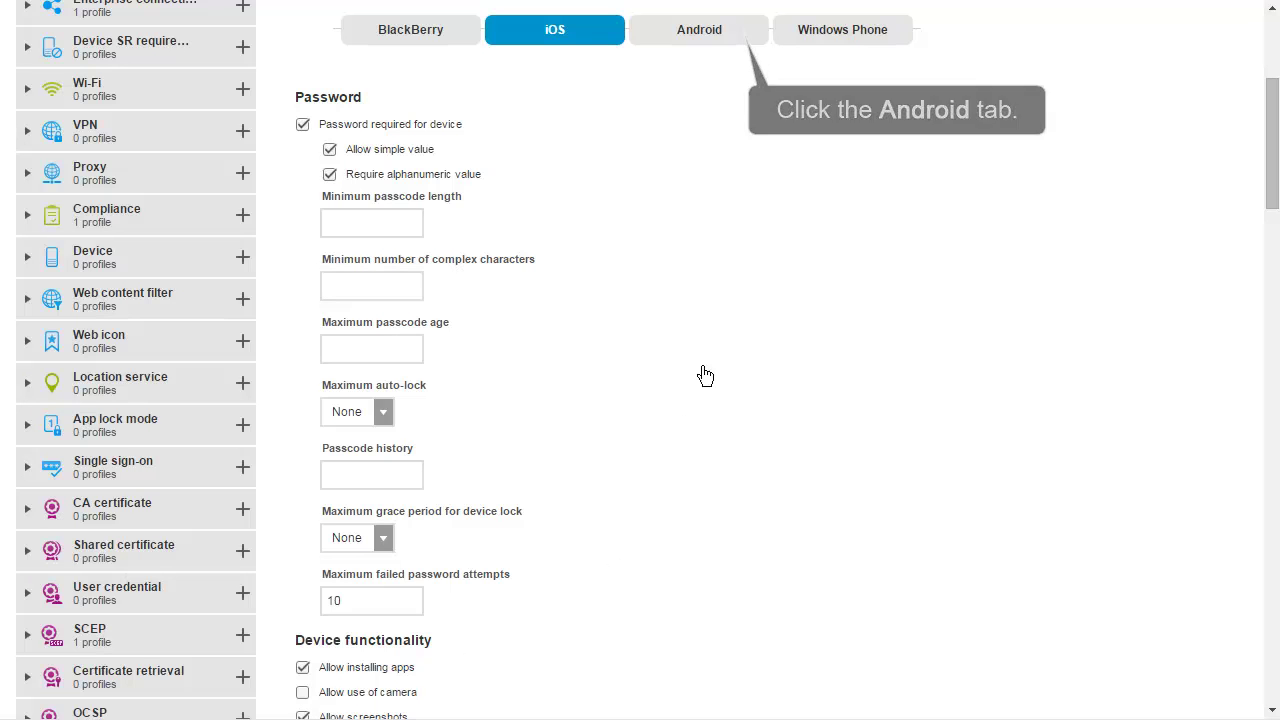
left_click(745, 38)
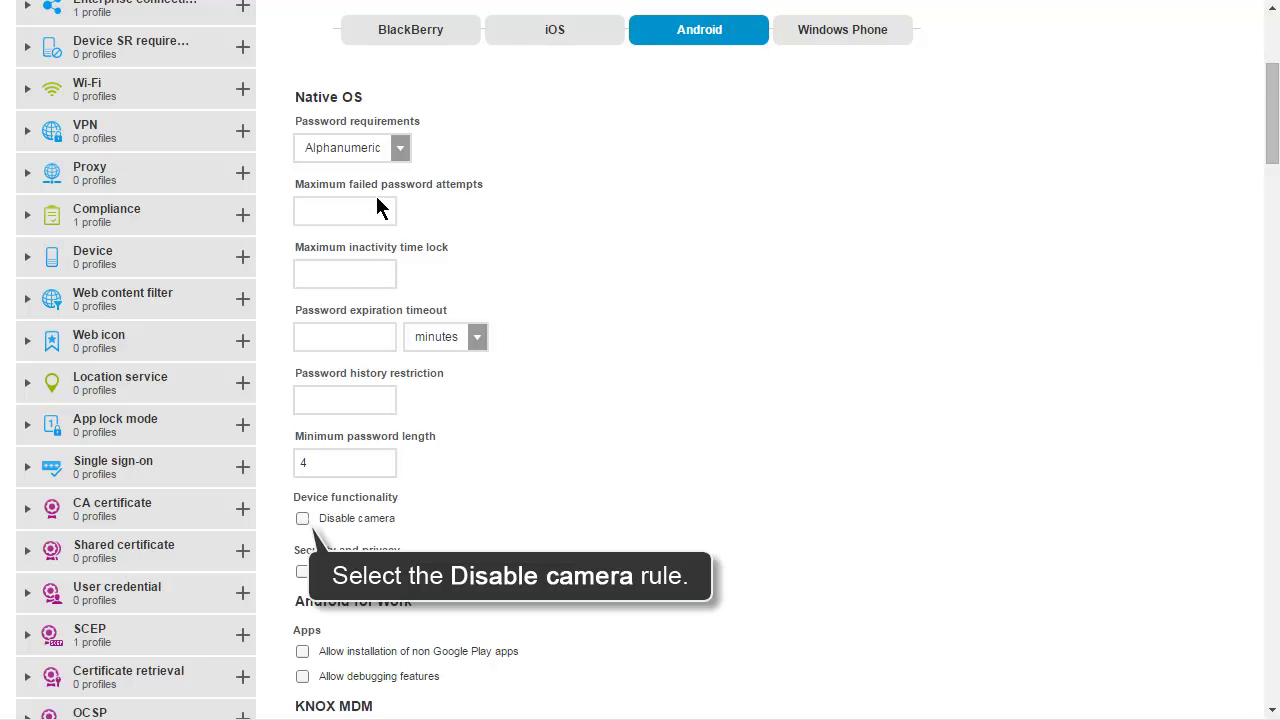
- In the Android settings, check Disable camera and clear both Allow camera boxes, including KNOX Workspace
left_click(302, 519)
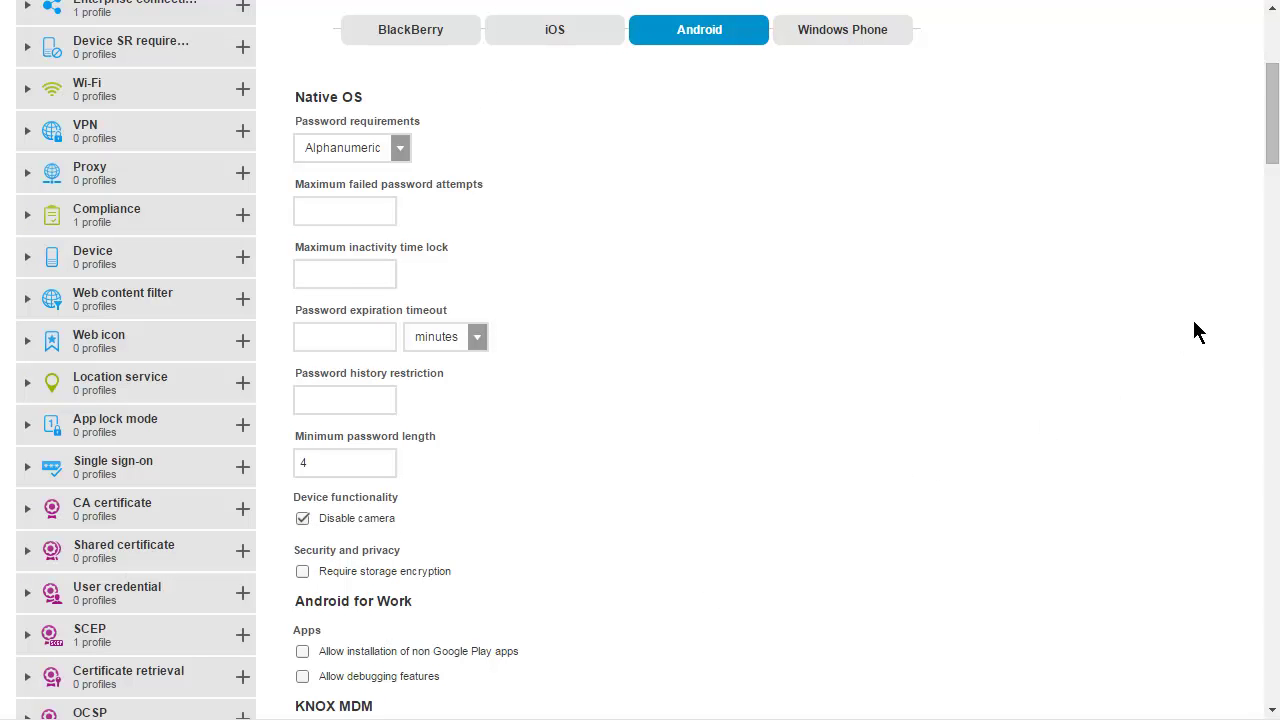
left_click_drag(1275, 153, 1276, 298)
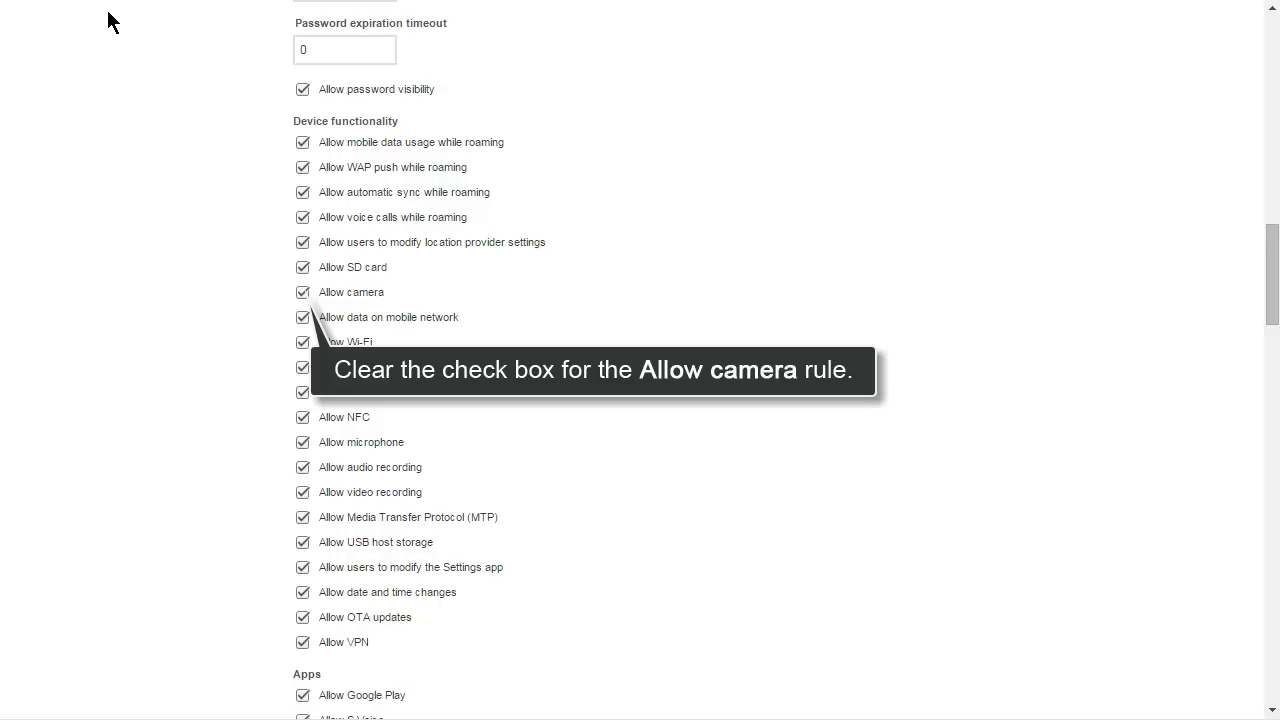
left_click(302, 292)
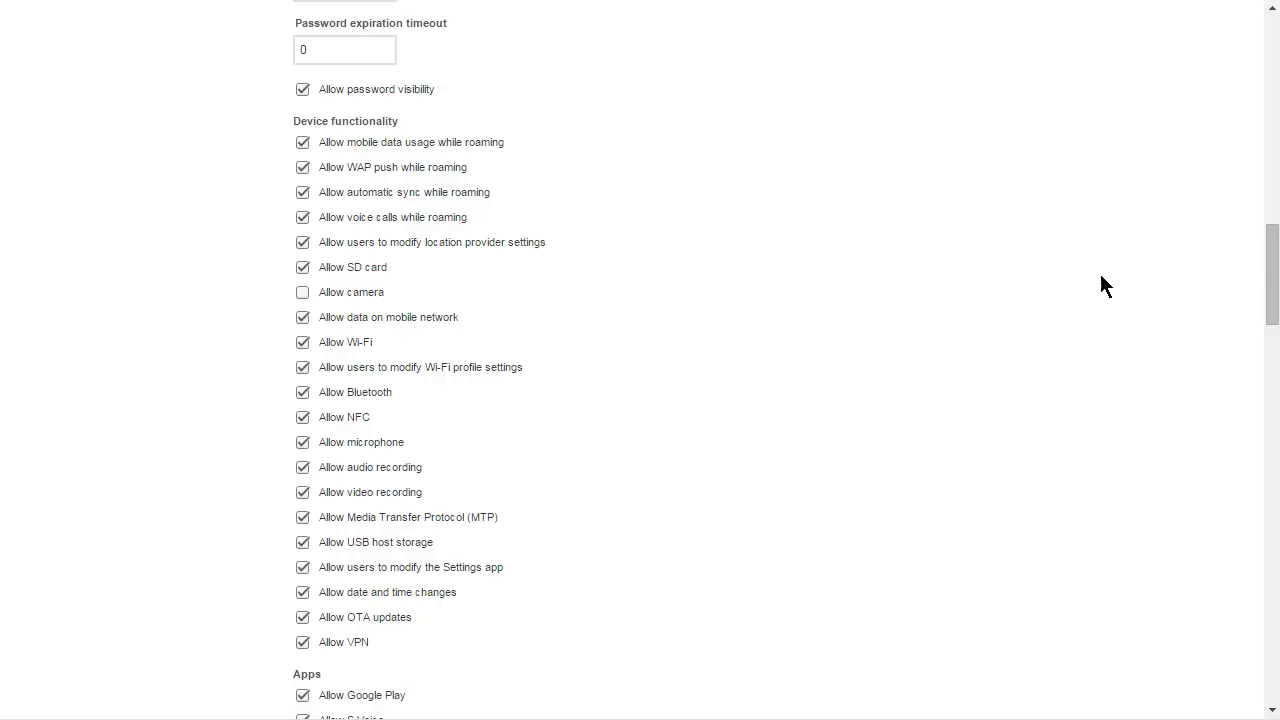
left_click_drag(1274, 254, 1271, 520)
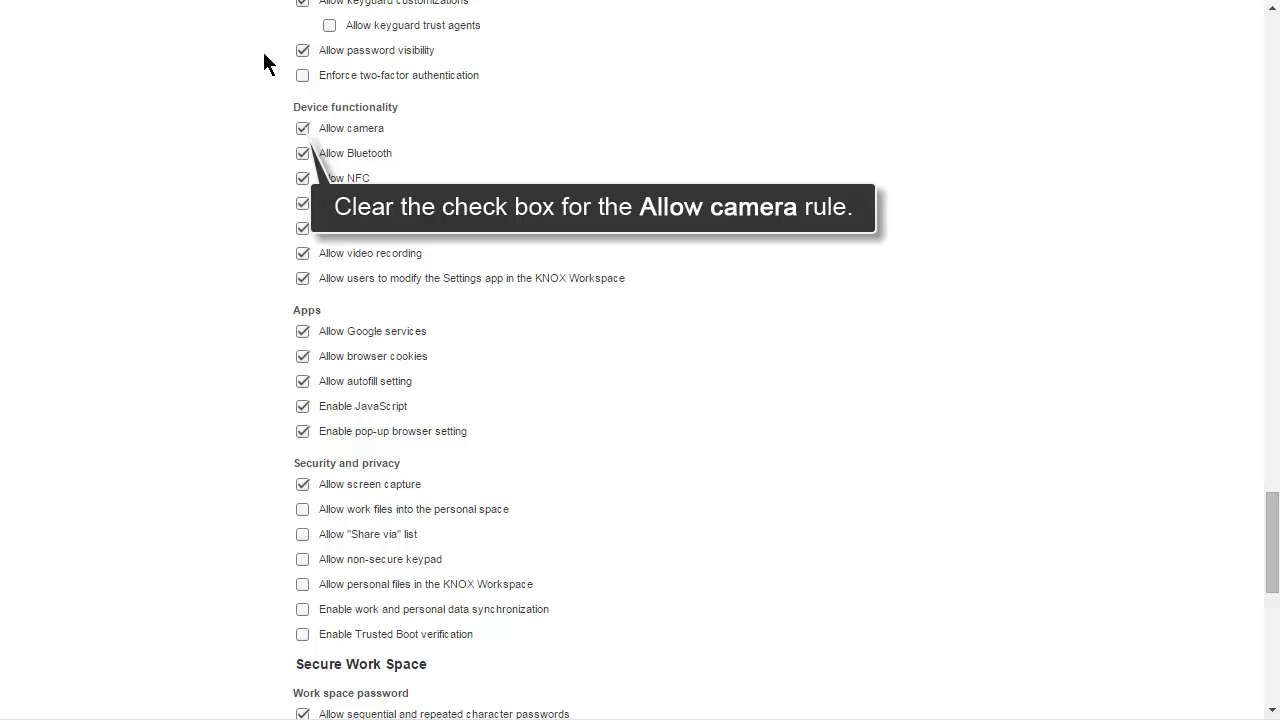
left_click(302, 129)
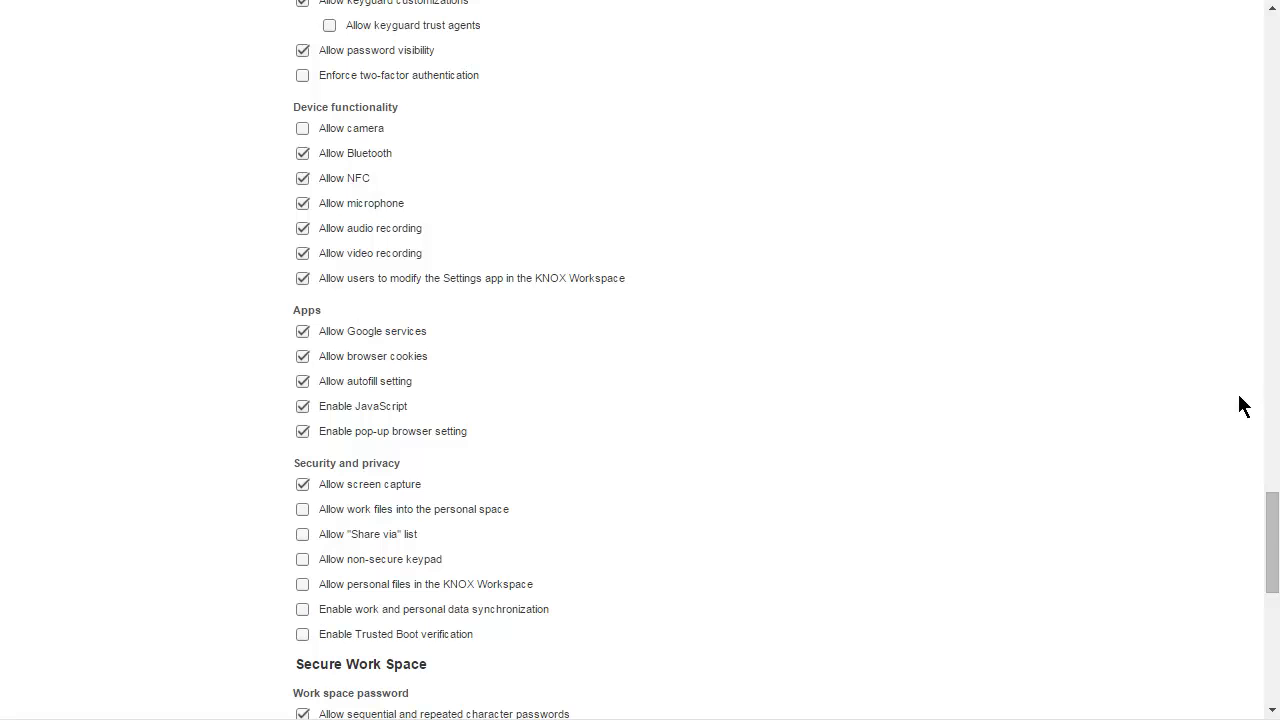
left_click_drag(1271, 537, 1272, 115)
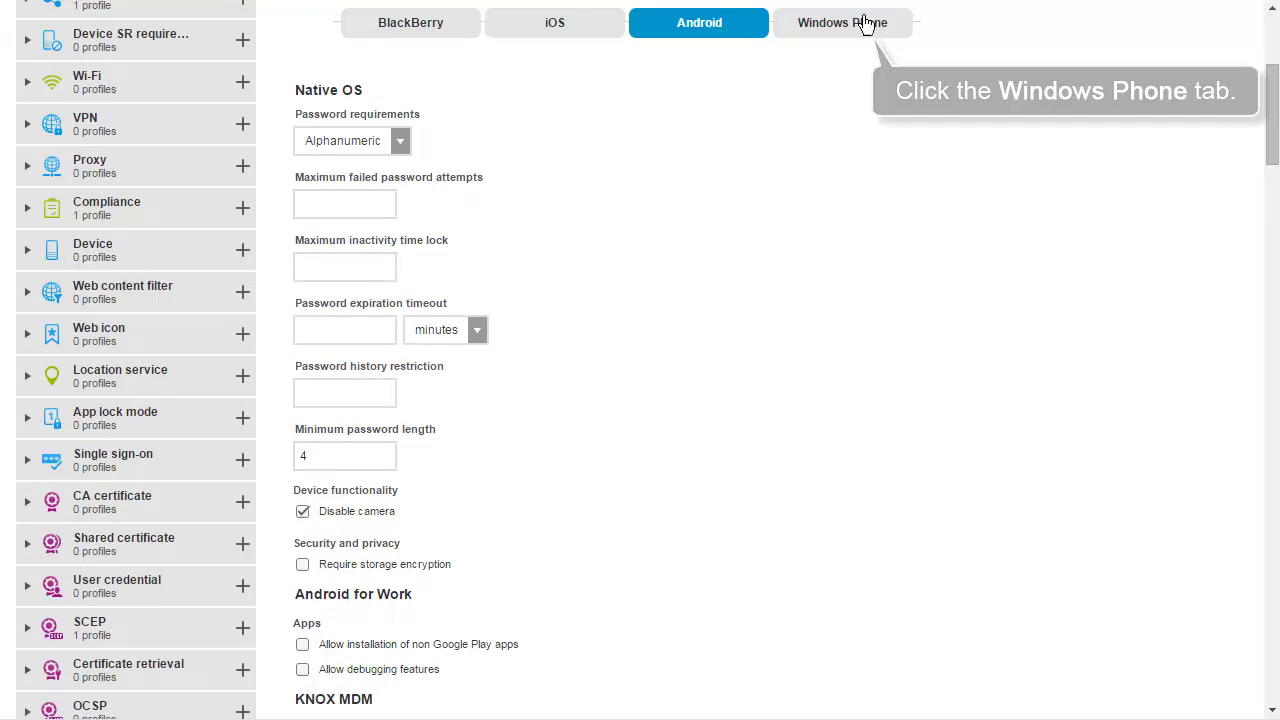
- Clear Allow camera in the Windows Phone settings and save the No camera policy
left_click(902, 30)
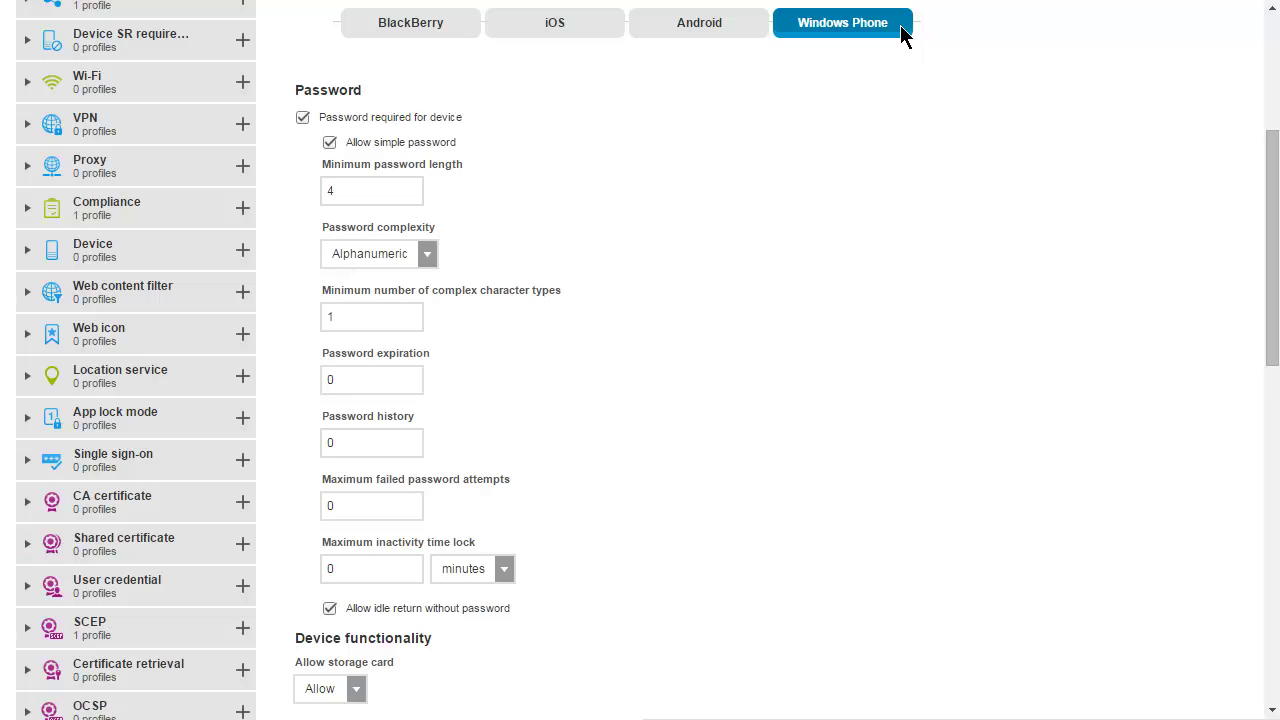
left_click_drag(1272, 195, 1277, 543)
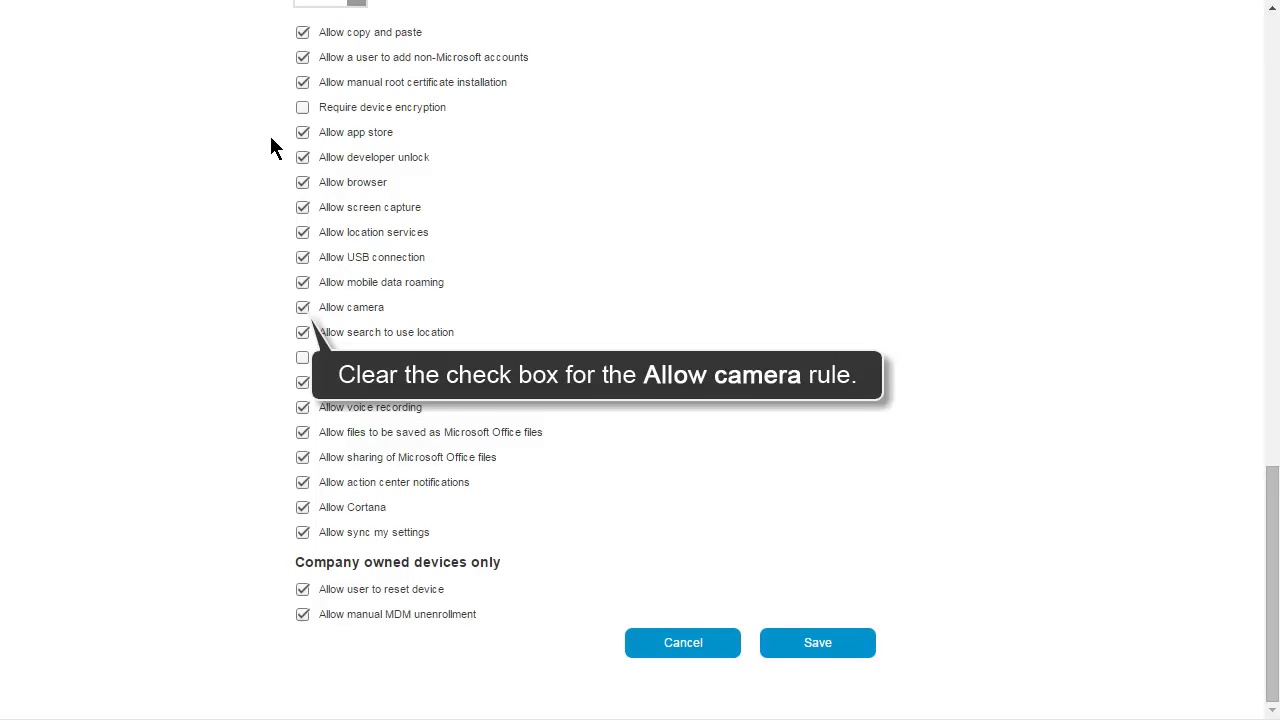
left_click(303, 308)
left_click(850, 650)
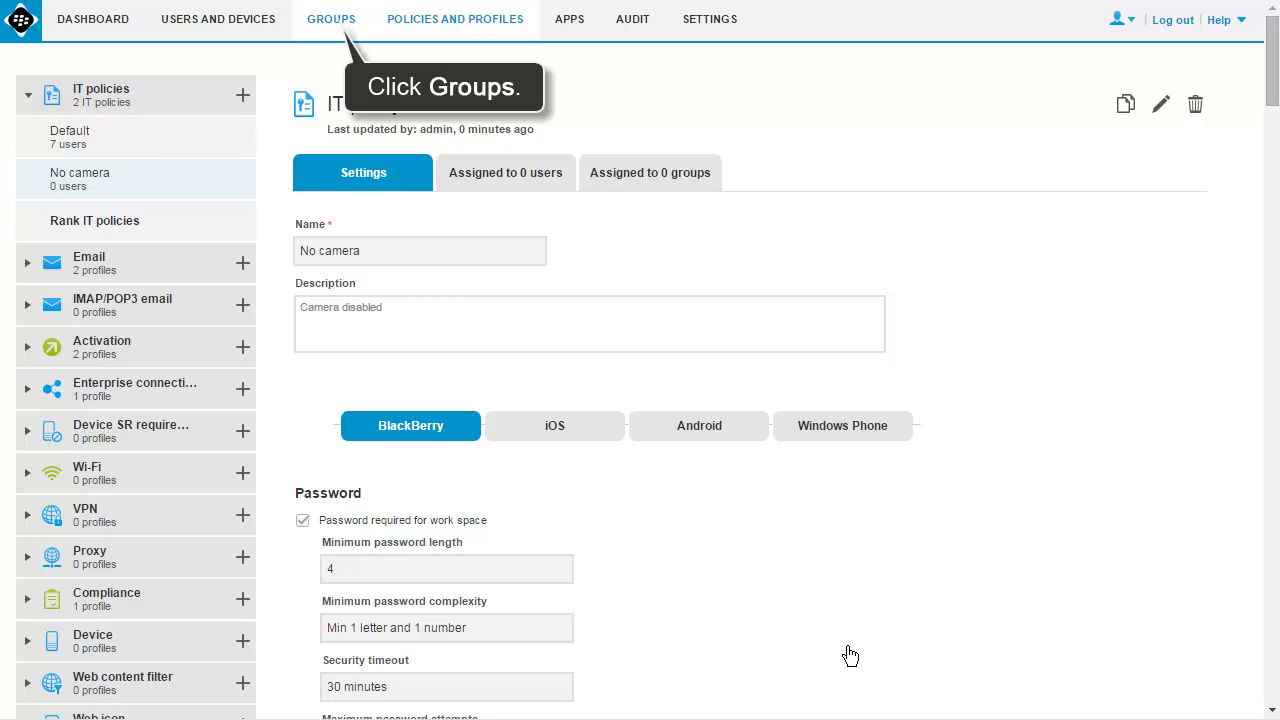
left_click(333, 29)
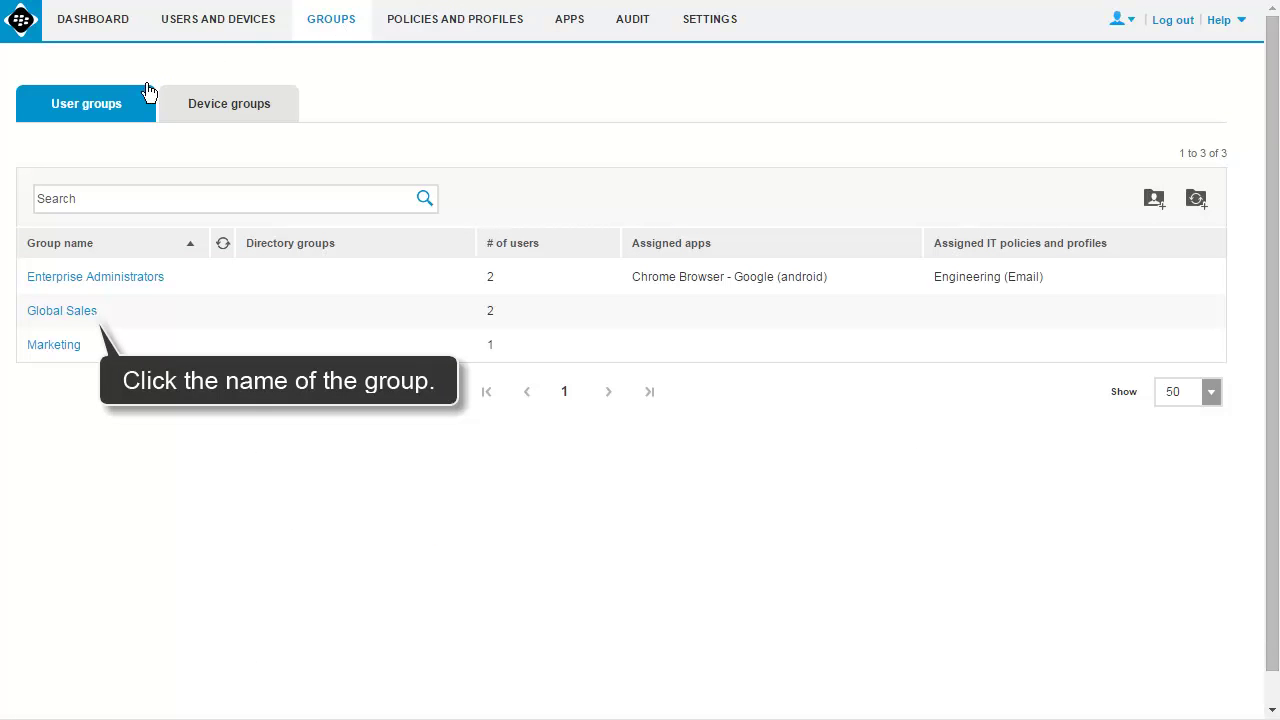
- In the Global Sales group's Settings, begin adding an IT policy
left_click(62, 311)
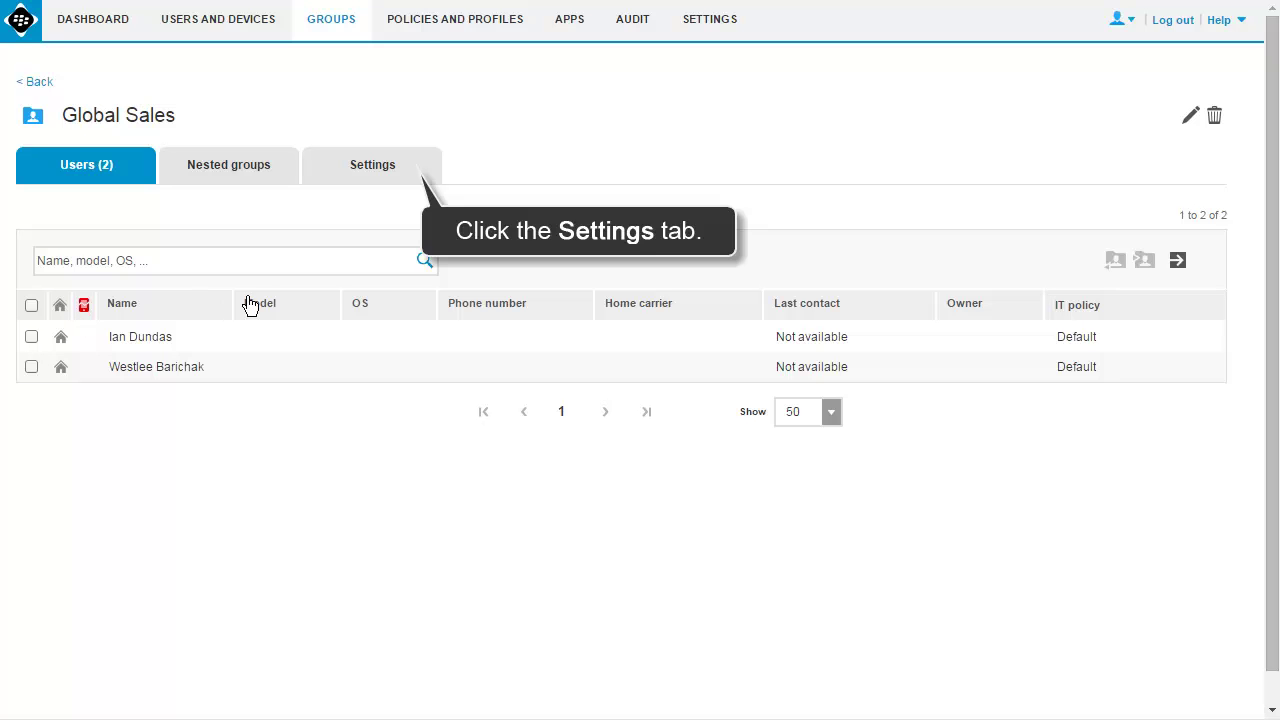
left_click(389, 176)
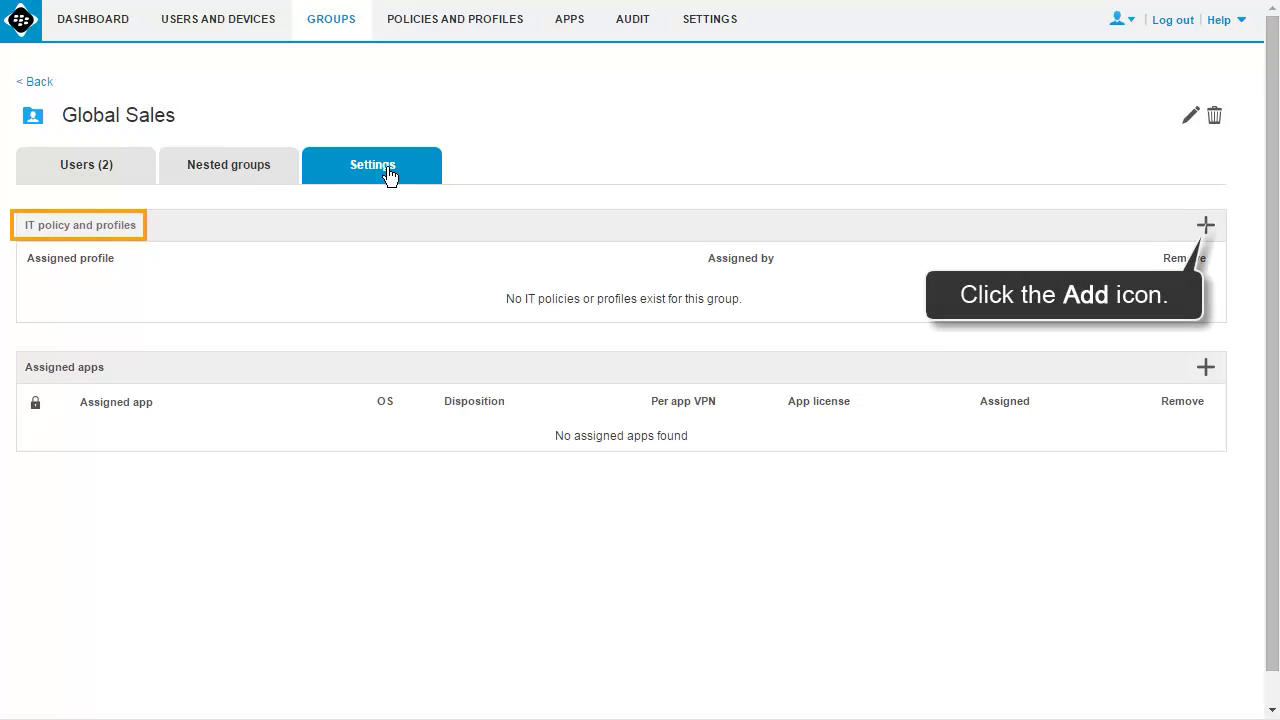
left_click(1206, 228)
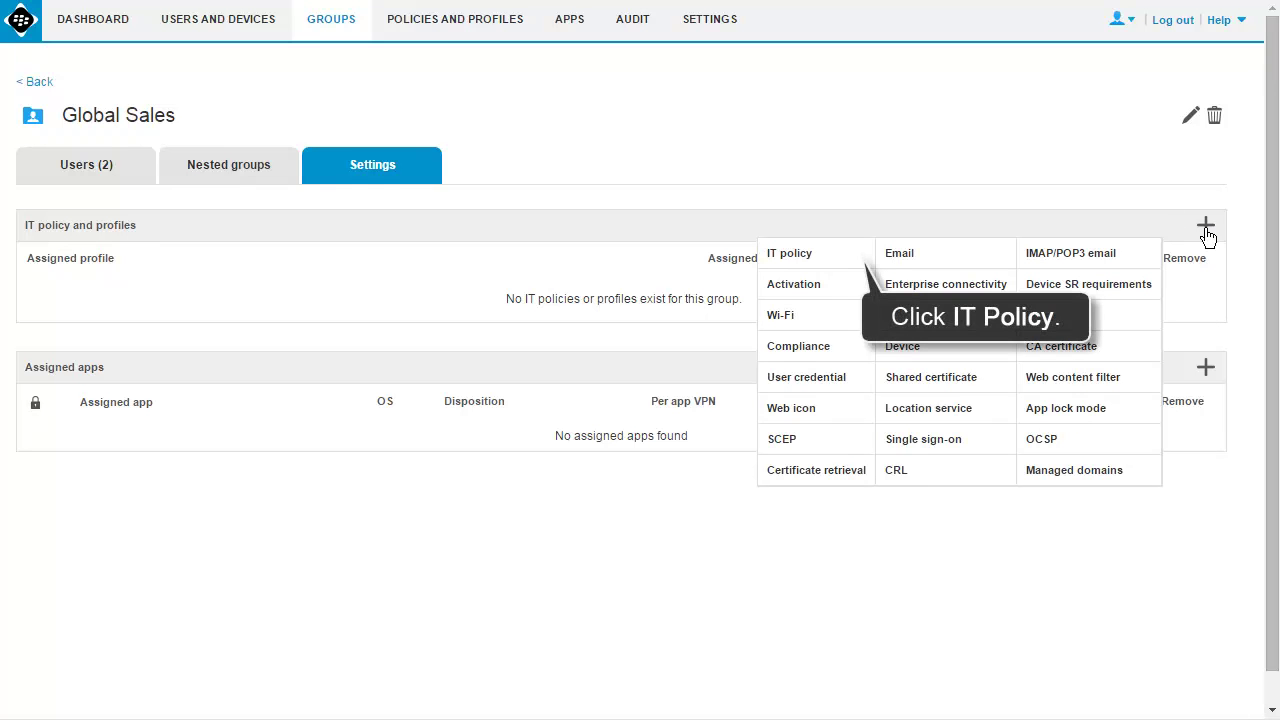
left_click(845, 262)
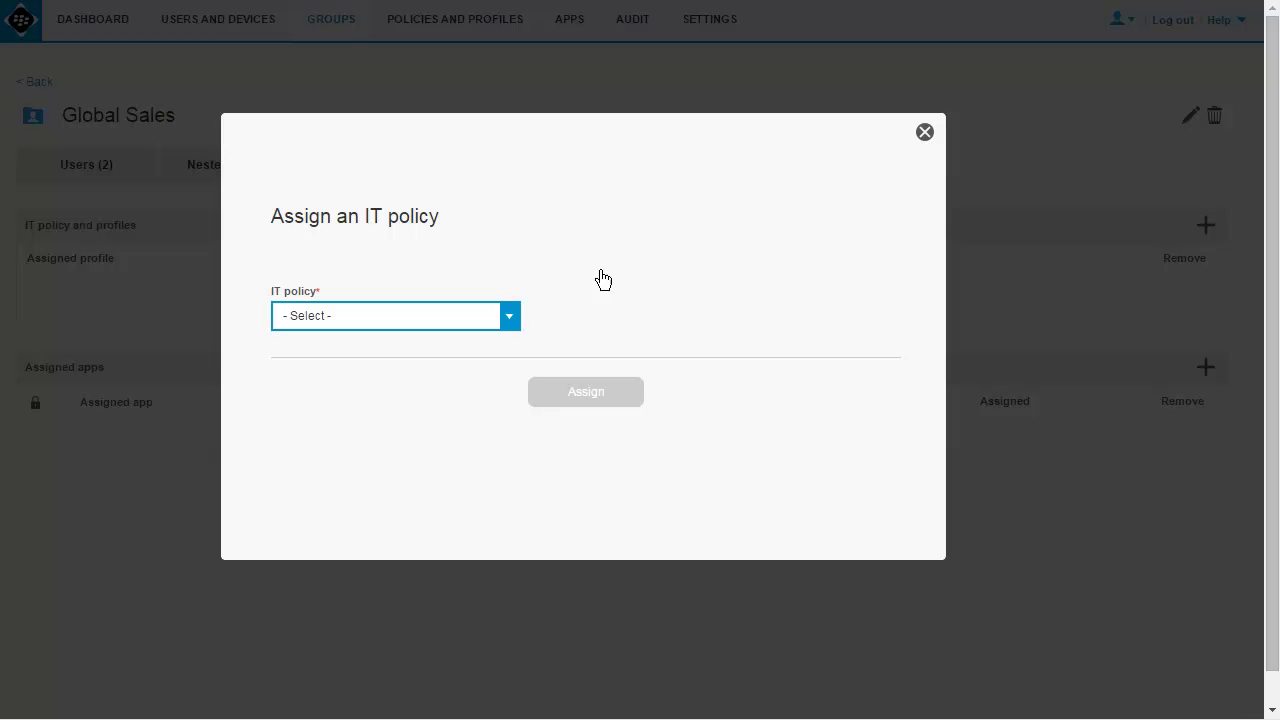
- Pick No camera from the IT policy dropdown and assign it to Global Sales
left_click(508, 320)
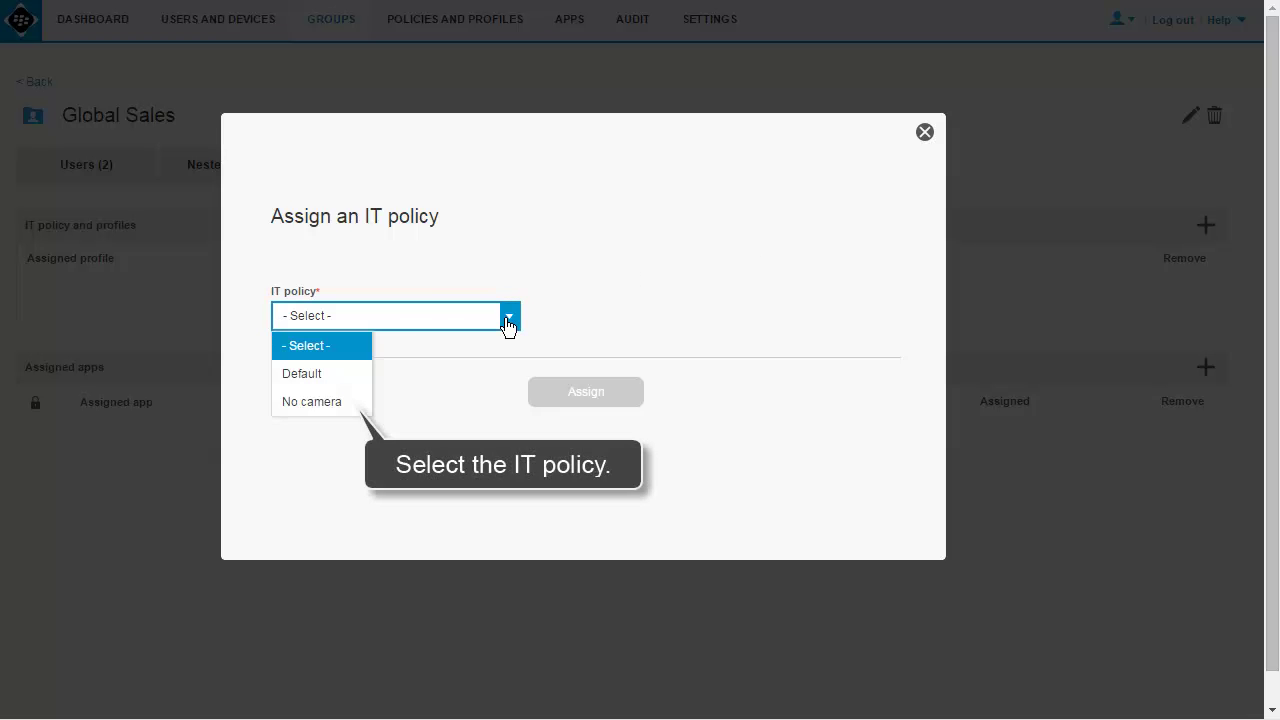
left_click(345, 403)
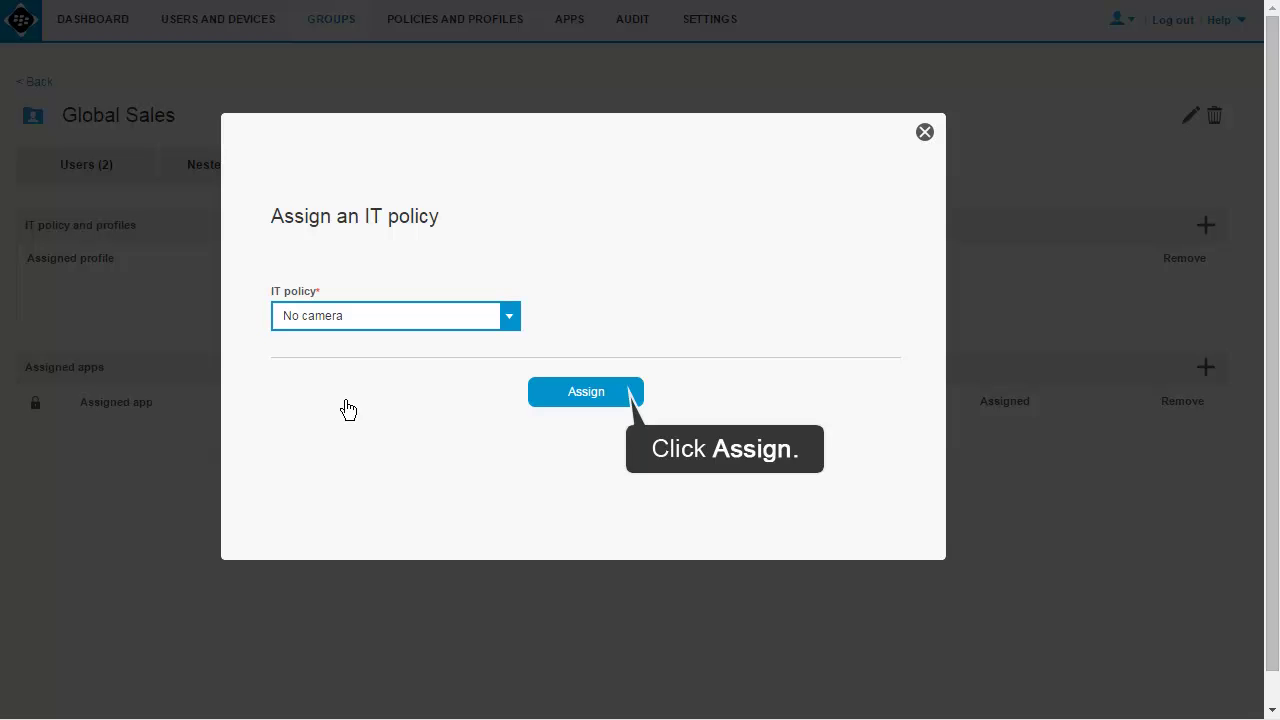
left_click(608, 394)
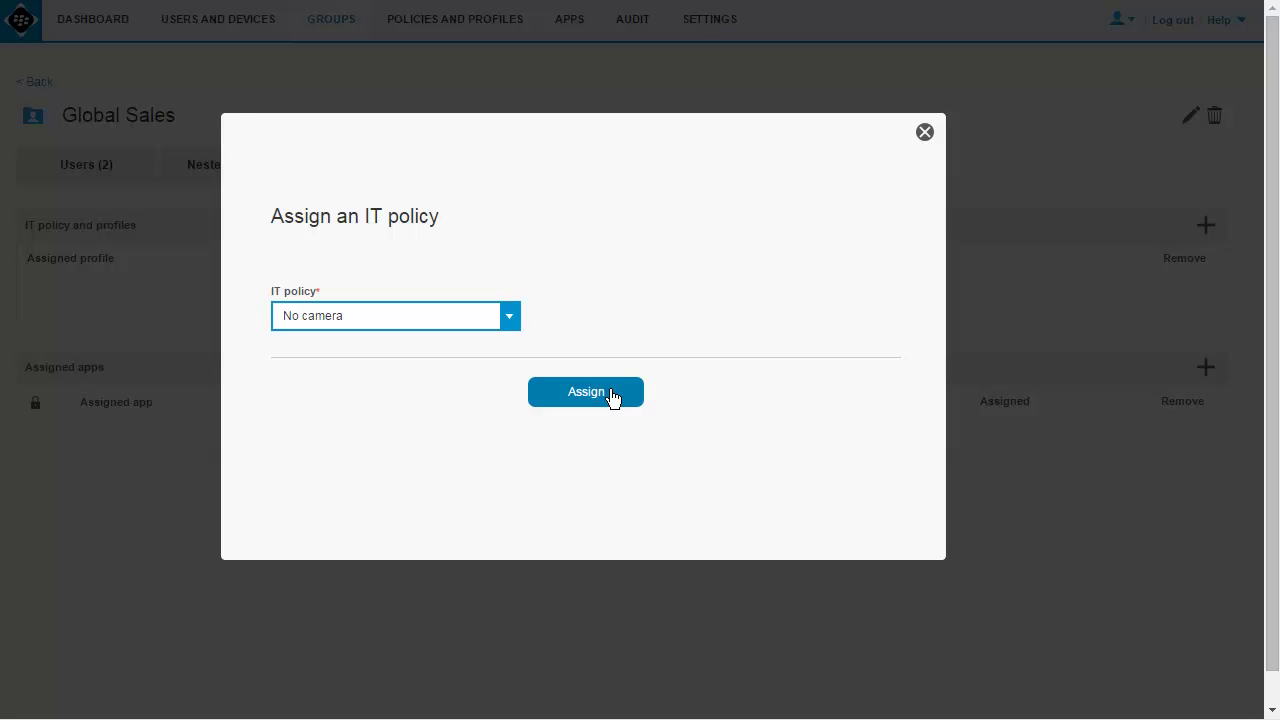